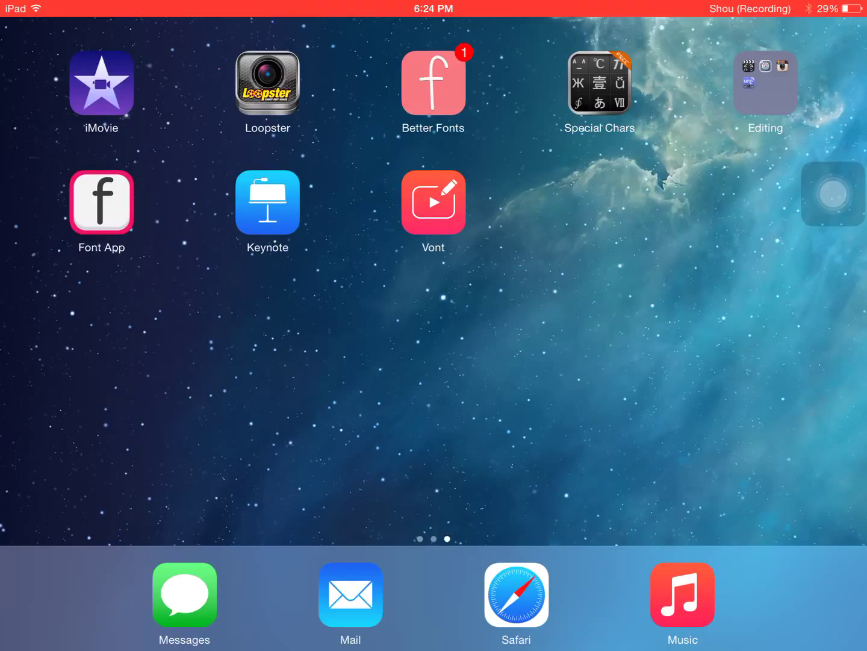
- Open Safari and search Google for 'gradient background tumblr'
{"action": "mouse_move", "coordinate": [833, 194]}
{"action": "left_mouse_down"}
{"action": "mouse_move", "coordinate": [641, 196]}
{"action": "mouse_move", "coordinate": [804, 190]}
{"action": "mouse_move", "coordinate": [701, 140]}
{"action": "mouse_move", "coordinate": [332, 96]}
{"action": "mouse_move", "coordinate": [127, 83]}
{"action": "mouse_move", "coordinate": [181, 70]}
{"action": "mouse_move", "coordinate": [172, 76]}
{"action": "mouse_move", "coordinate": [587, 167]}
{"action": "mouse_move", "coordinate": [795, 194]}
{"action": "mouse_move", "coordinate": [618, 209]}
{"action": "mouse_move", "coordinate": [590, 194]}
{"action": "left_mouse_up"}
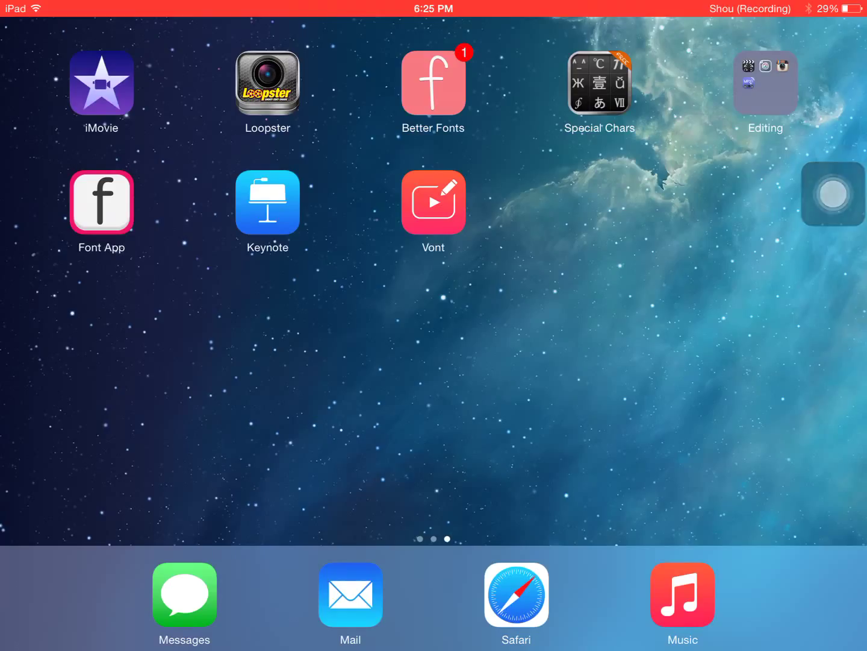
{"action": "mouse_move", "coordinate": [833, 193]}
{"action": "left_mouse_down"}
{"action": "mouse_move", "coordinate": [694, 286]}
{"action": "mouse_move", "coordinate": [605, 372]}
{"action": "mouse_move", "coordinate": [541, 523]}
{"action": "left_mouse_up"}
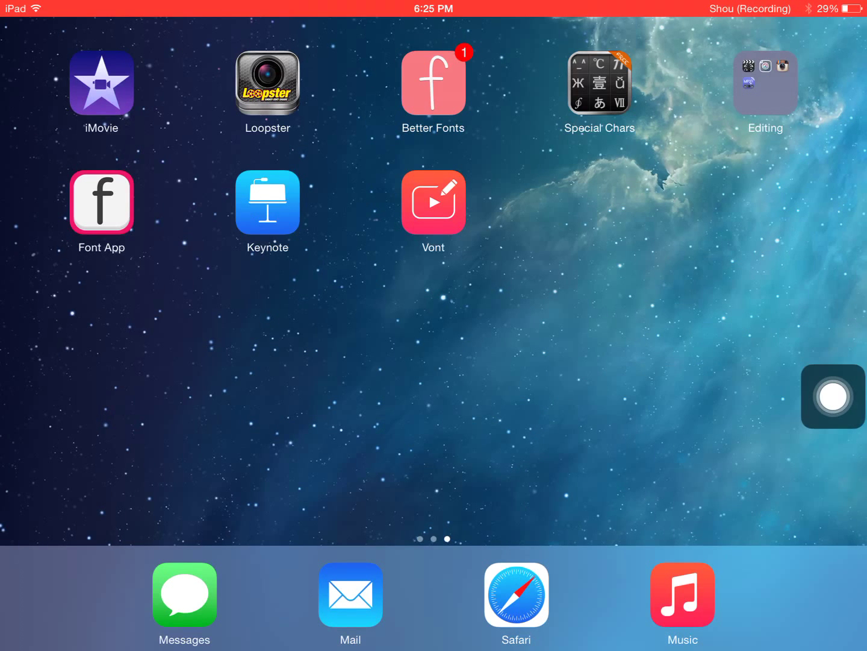
{"action": "left_click", "coordinate": [516, 595]}
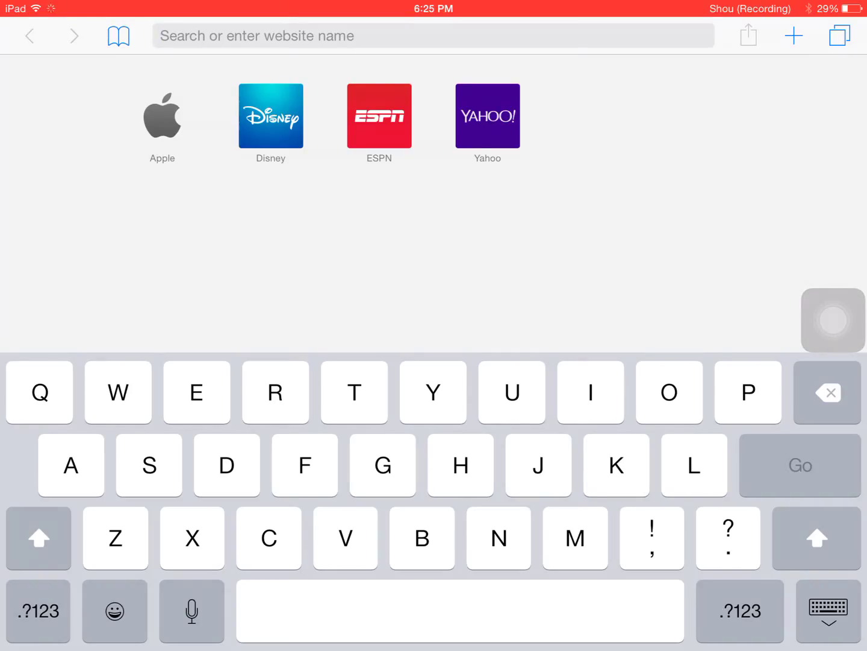
{"action": "left_click", "coordinate": [829, 609]}
{"action": "type", "text": "g"}
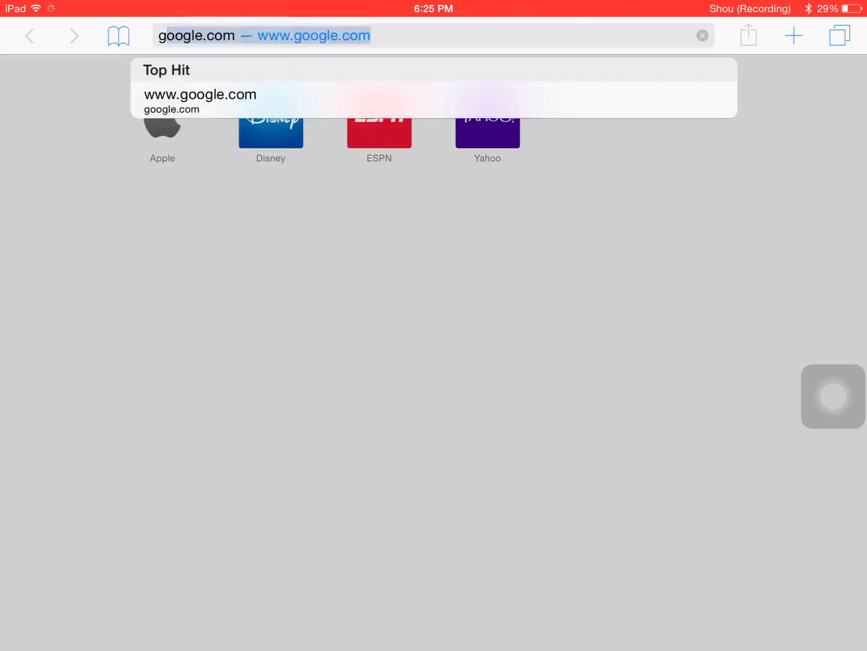
{"action": "type", "text": "radie"}
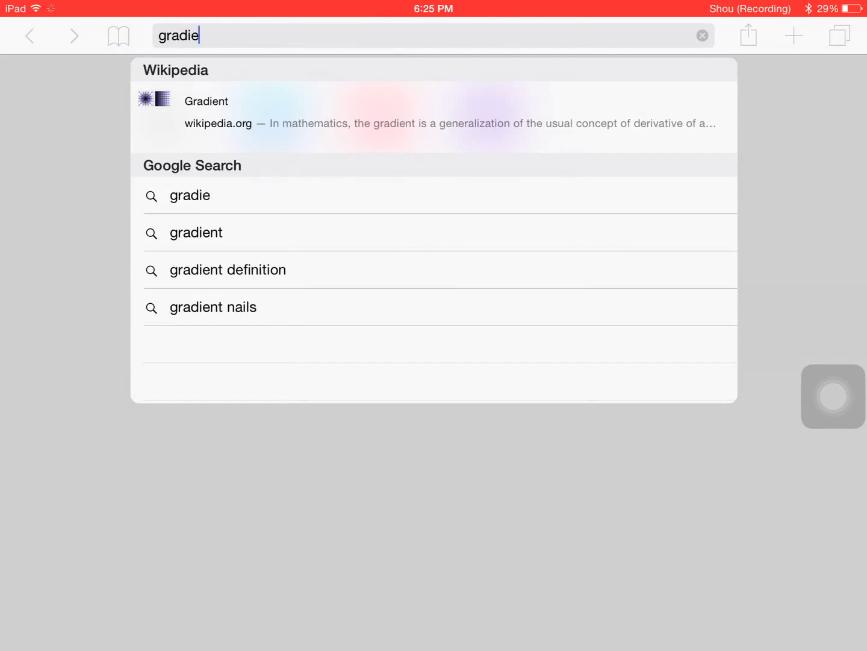
{"action": "type", "text": "nt "}
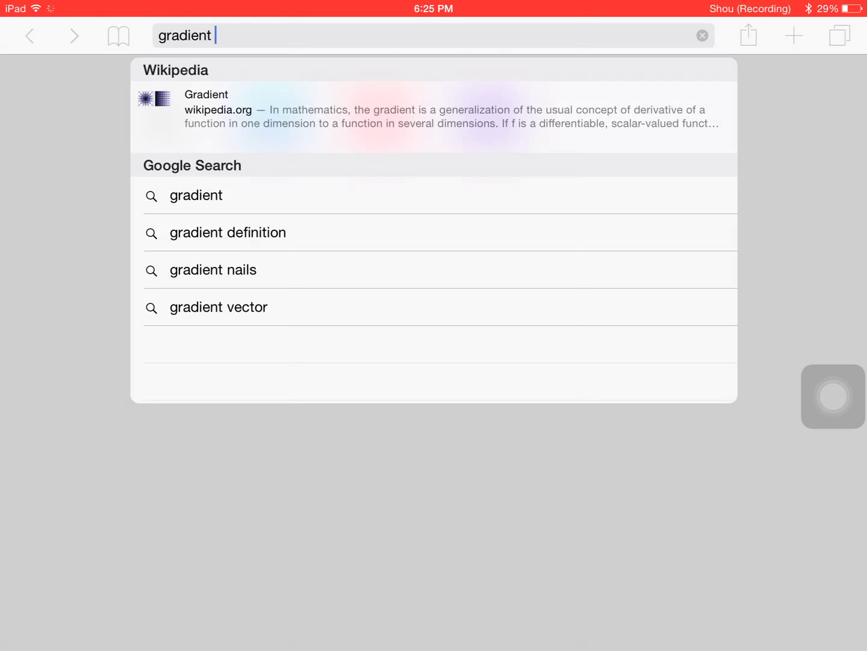
{"action": "type", "text": "back"}
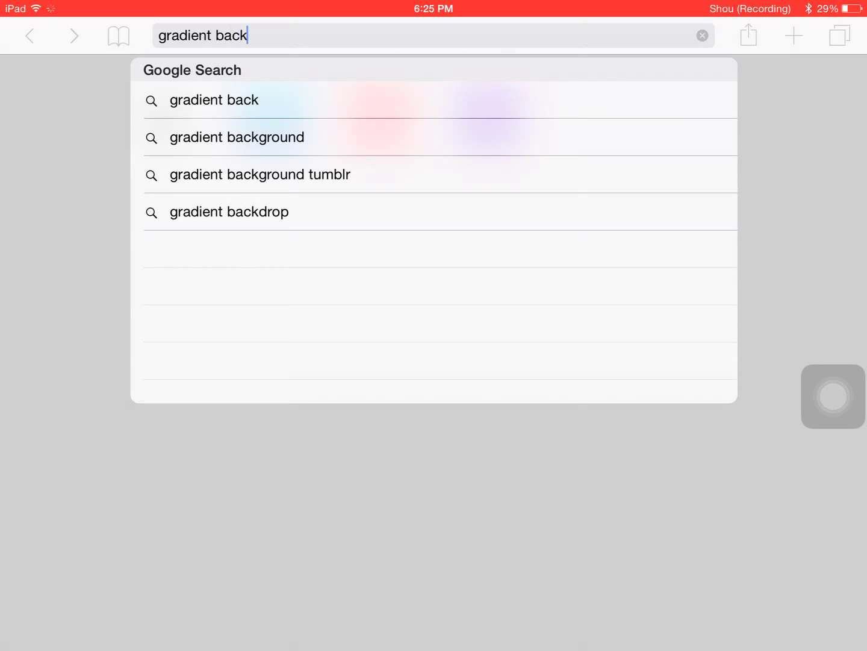
{"action": "left_click", "coordinate": [260, 174]}
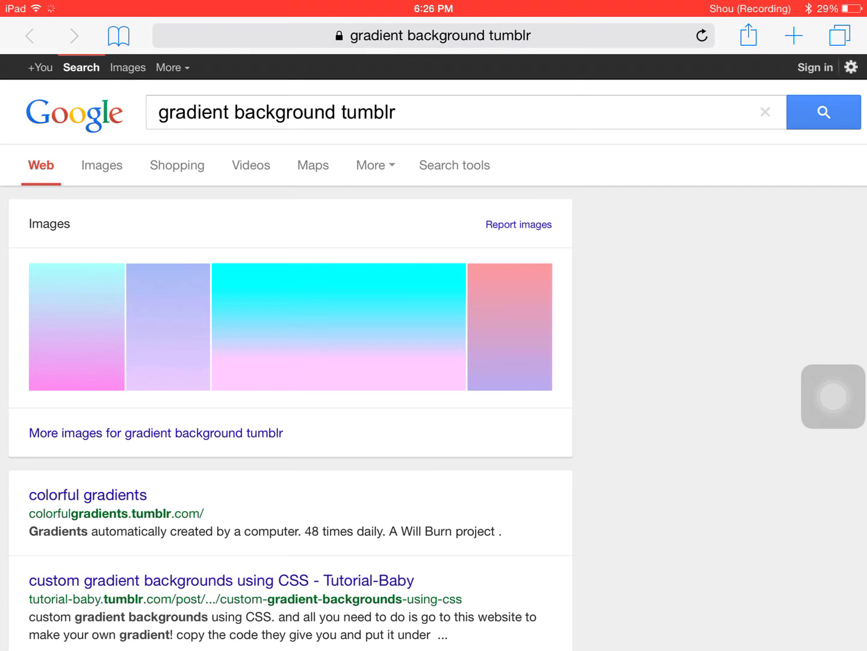
- Save the cyan-to-pink gradient from the image results, then return to the home screen
{"action": "left_click", "coordinate": [102, 164]}
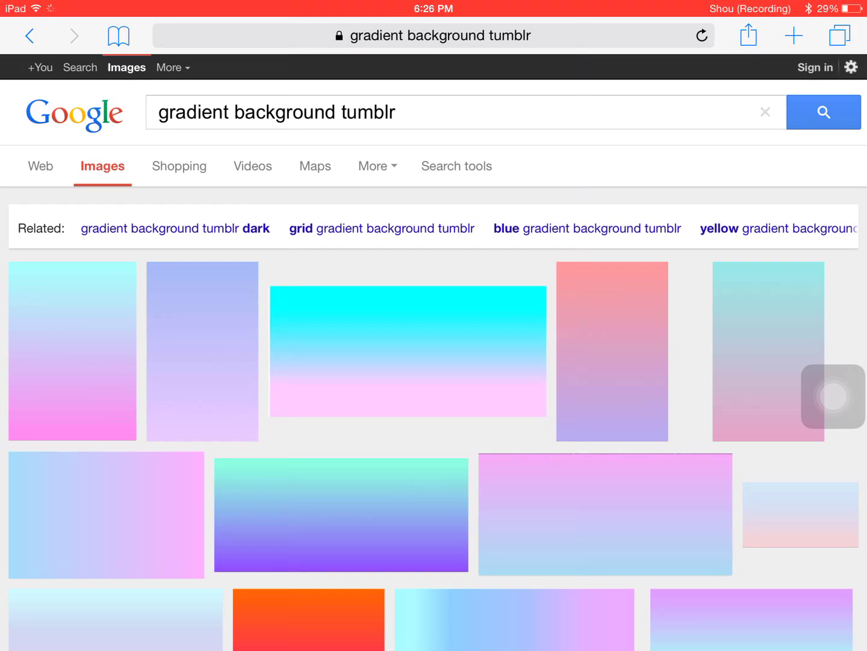
{"action": "scroll", "coordinate": [433, 407], "scroll_direction": "down", "scroll_amount": 3}
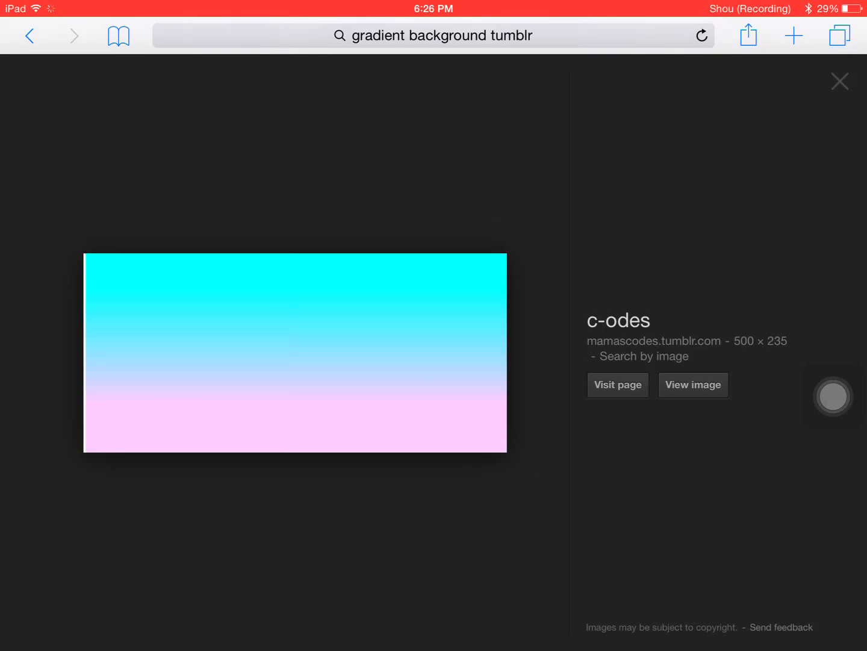
{"action": "left_click", "coordinate": [266, 309]}
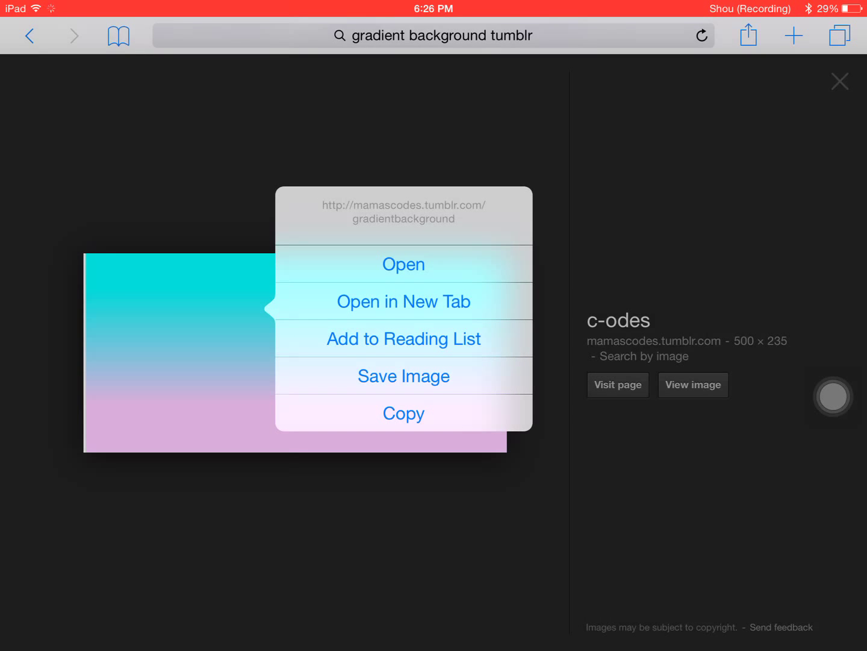
{"action": "left_click", "coordinate": [403, 375]}
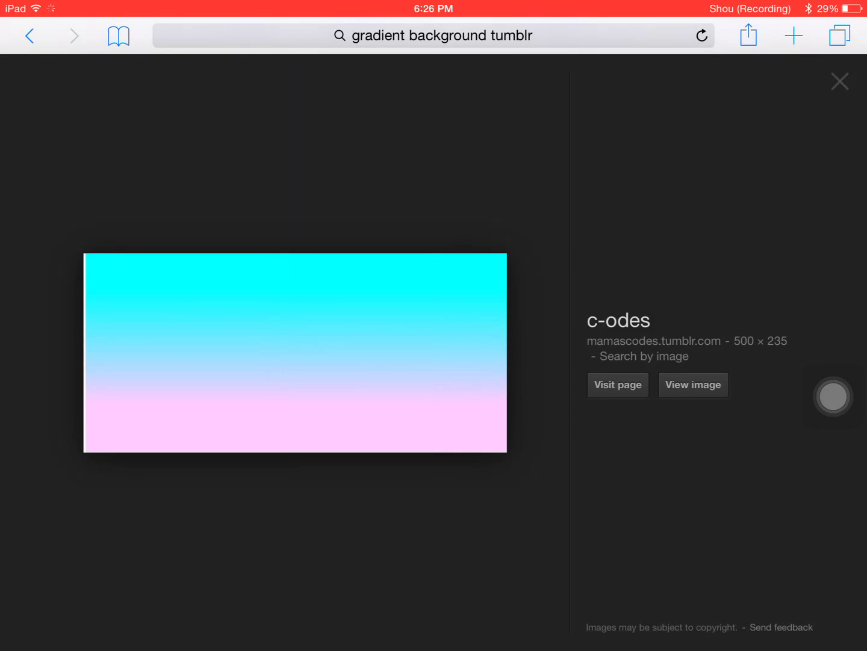
{"action": "left_click", "coordinate": [834, 396]}
{"action": "left_click", "coordinate": [434, 415]}
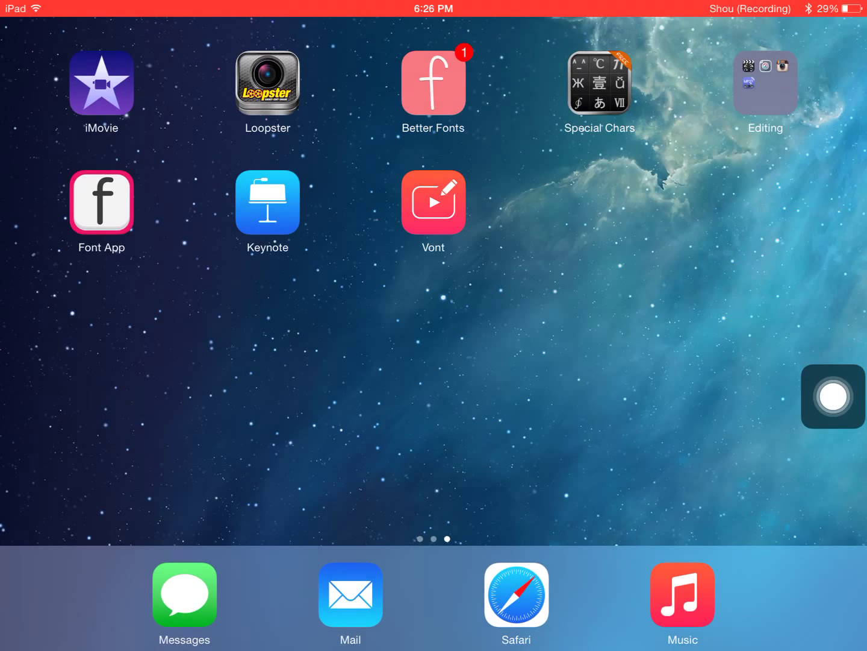
- Create a new Movie project, My Movie 1, using the Simple theme
{"action": "left_click_drag", "start_coordinate": [833, 396], "coordinate": [86, 133]}
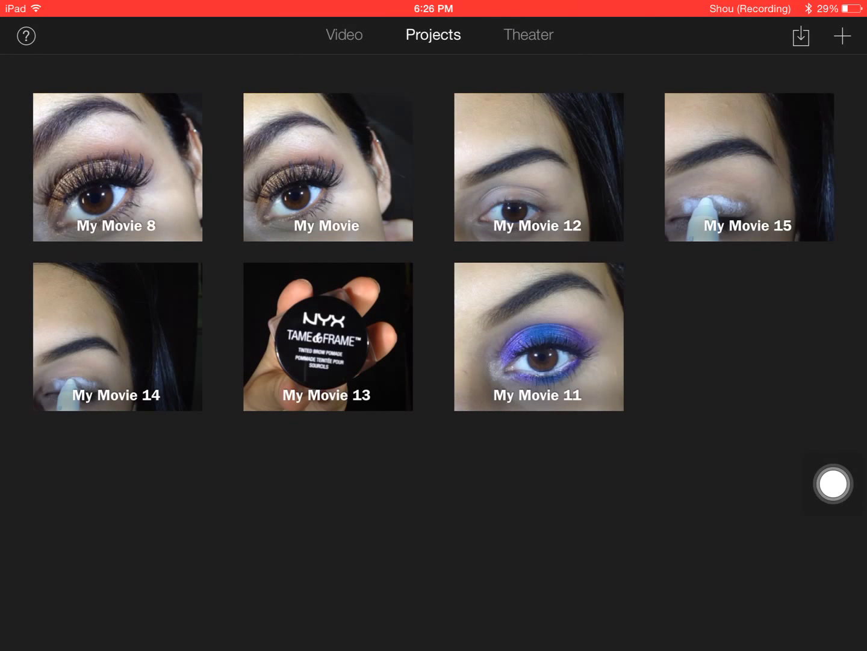
{"action": "left_click", "coordinate": [842, 35]}
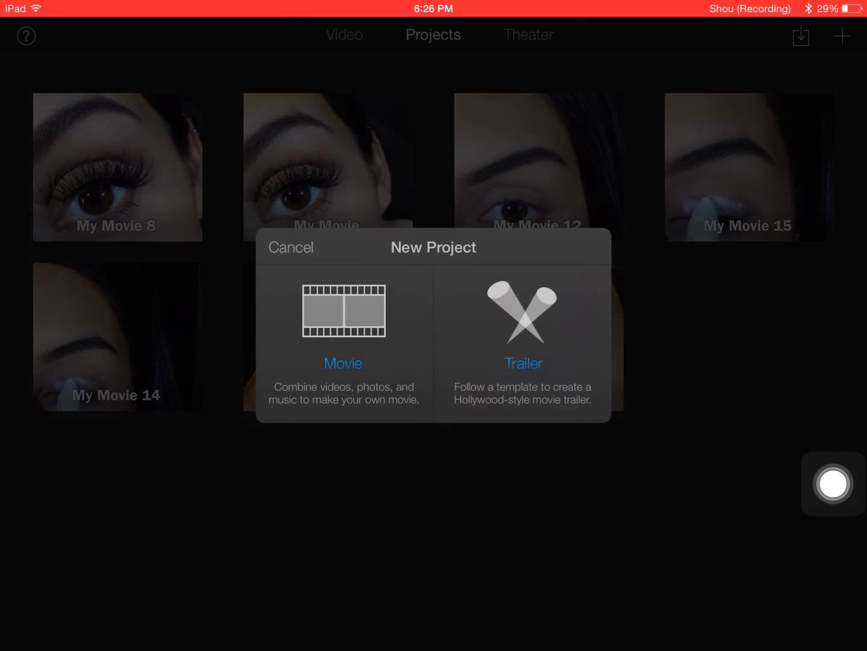
{"action": "left_click", "coordinate": [344, 326]}
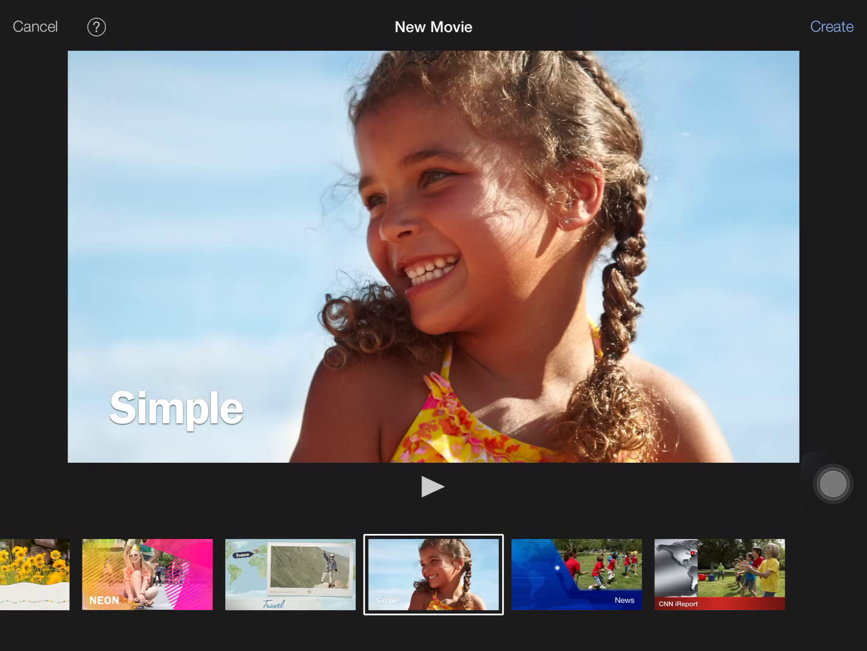
{"action": "left_click", "coordinate": [831, 27]}
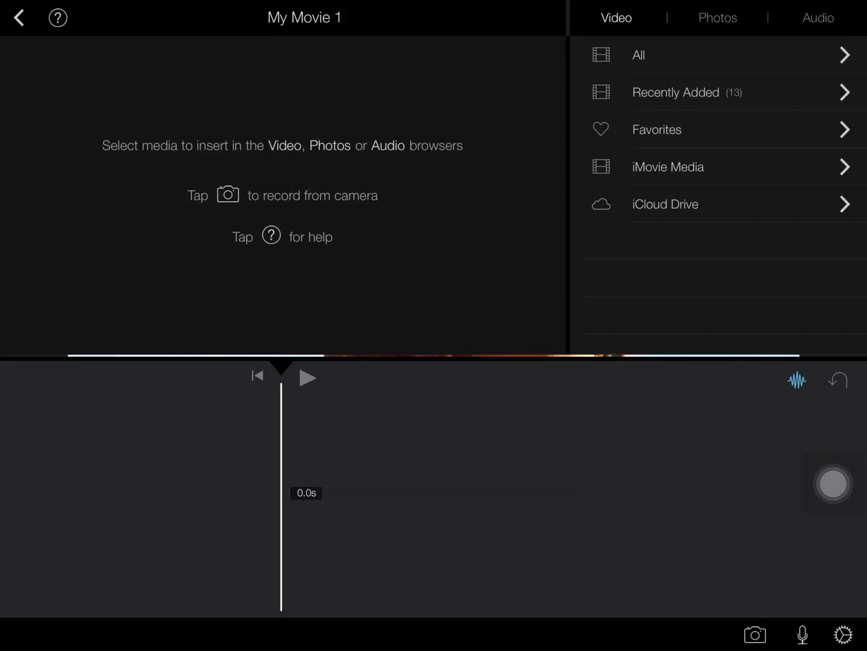
- Insert the gradient photo from Photos' Recently Added album as a 7.5-second clip
{"action": "left_click", "coordinate": [718, 18]}
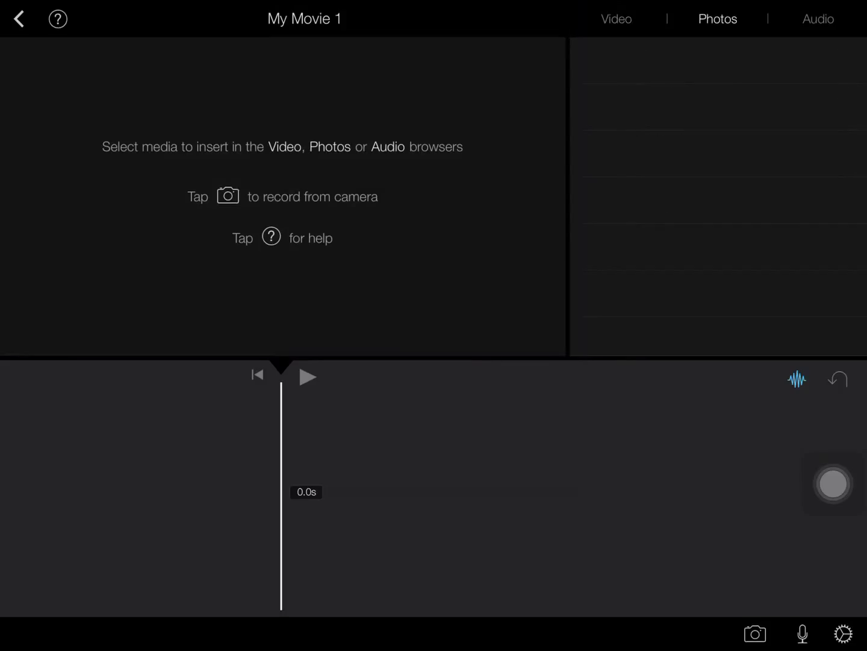
{"action": "left_click", "coordinate": [672, 91]}
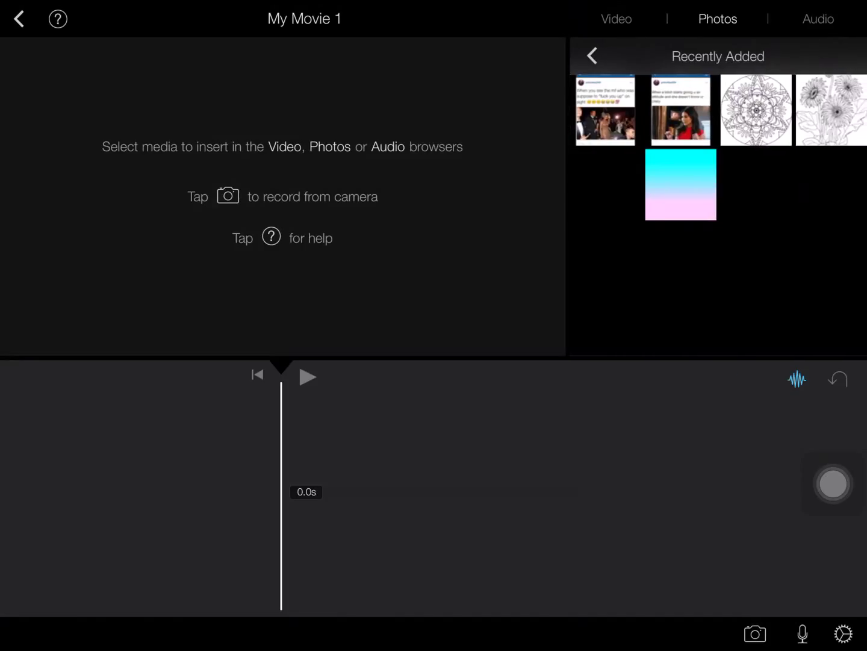
{"action": "left_click", "coordinate": [682, 184]}
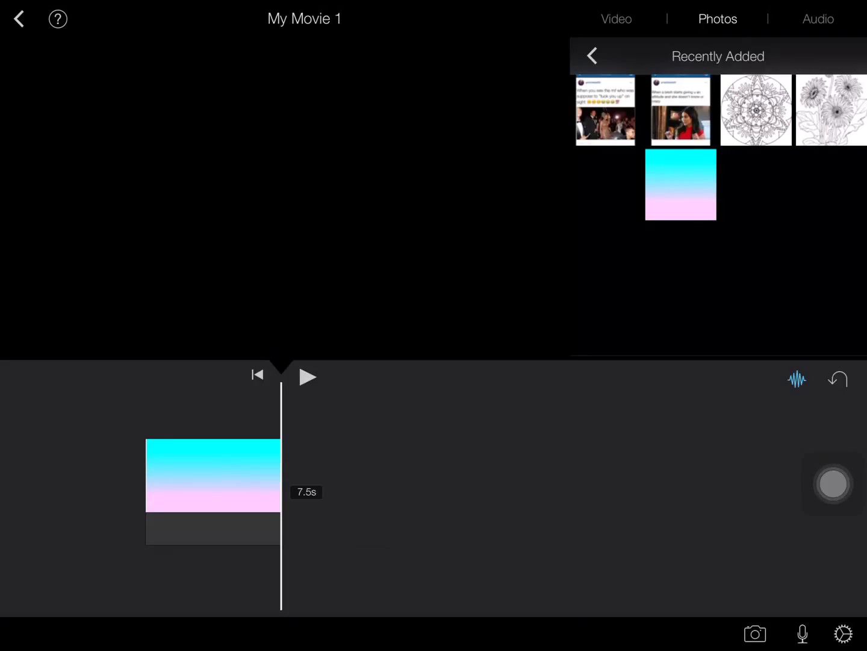
{"action": "left_click", "coordinate": [592, 56]}
{"action": "scroll", "coordinate": [281, 492], "scroll_direction": "left", "scroll_amount": 5}
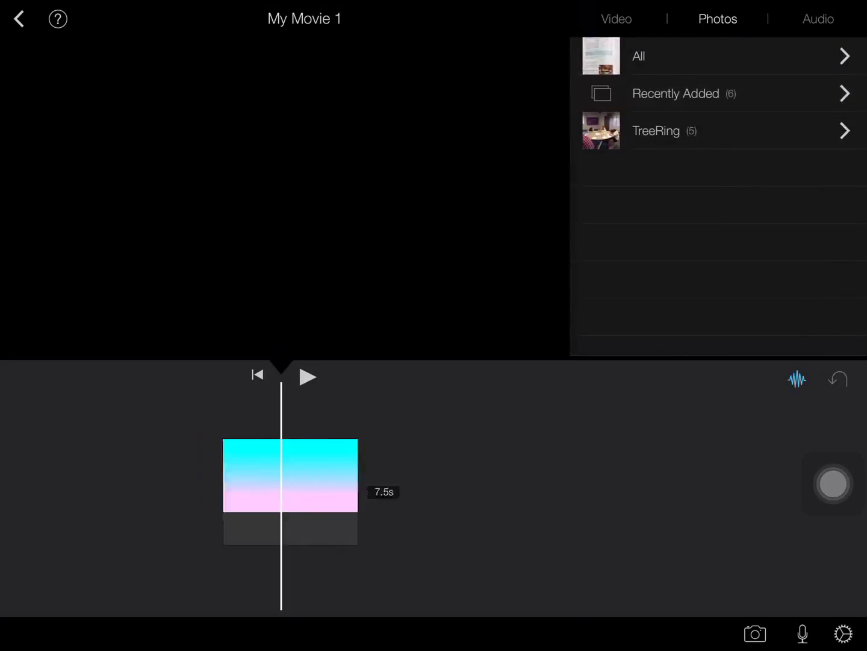
- Preview the gradient clip, deselect it, and show the Recently Added videos
{"action": "left_click", "coordinate": [348, 491]}
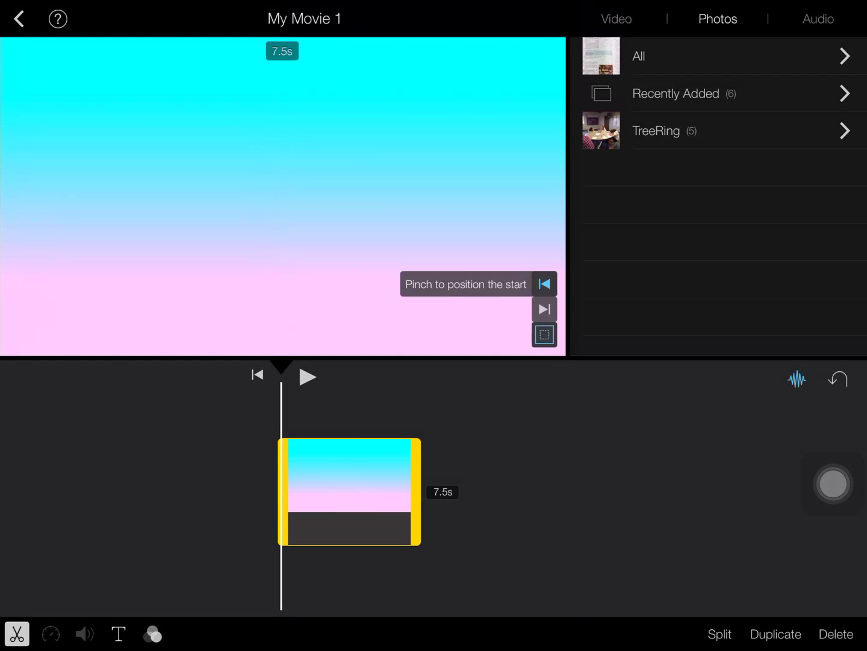
{"action": "scroll", "coordinate": [282, 492], "scroll_direction": "right", "scroll_amount": 5}
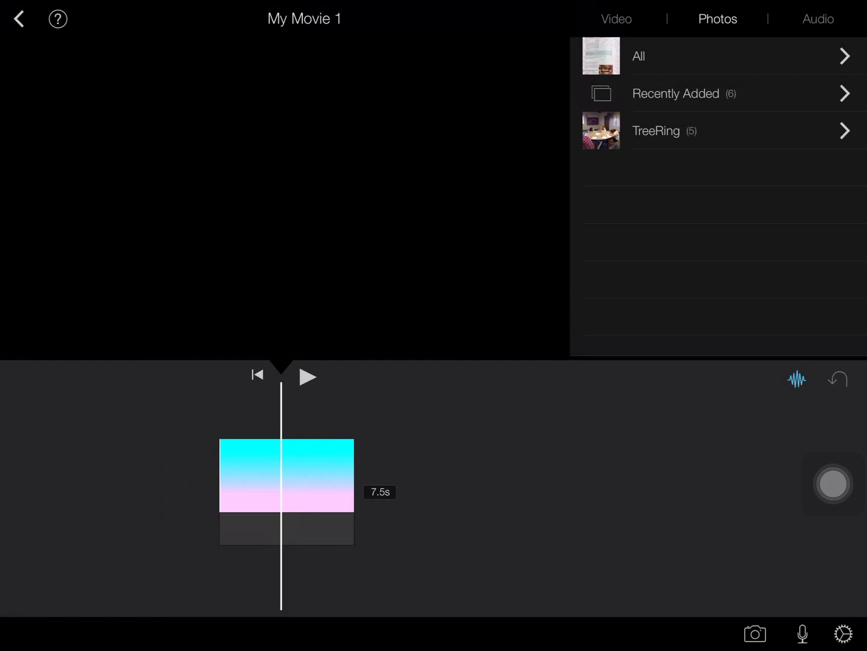
{"action": "scroll", "coordinate": [281, 491], "scroll_direction": "left", "scroll_amount": 5}
{"action": "left_click", "coordinate": [307, 376]}
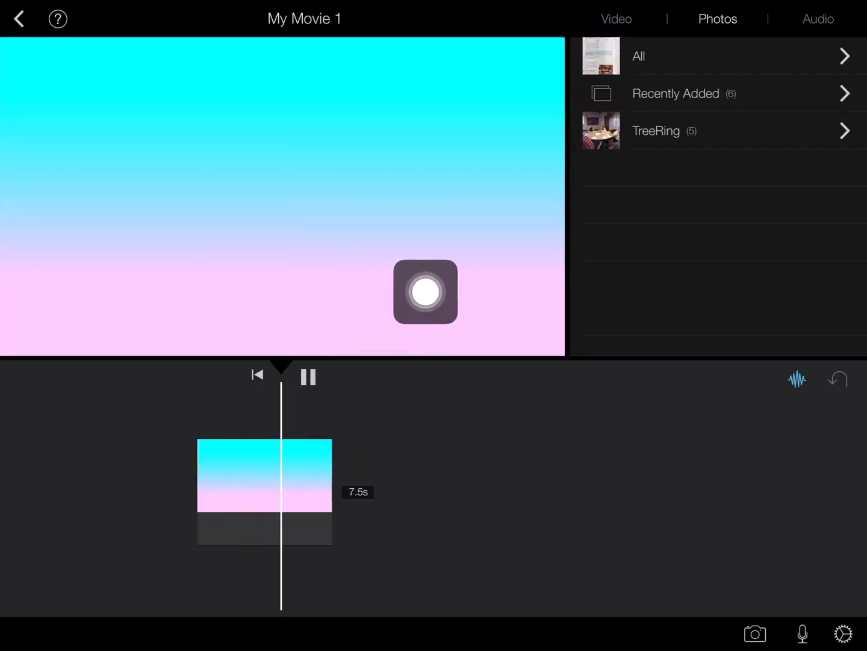
{"action": "left_click_drag", "start_coordinate": [417, 294], "coordinate": [833, 617]}
{"action": "left_click", "coordinate": [248, 474]}
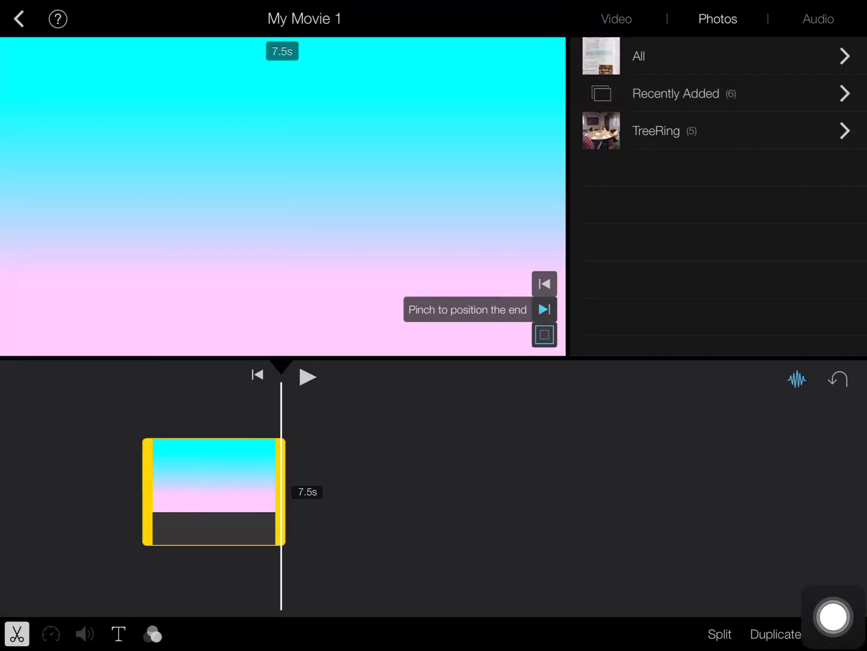
{"action": "left_click_drag", "start_coordinate": [833, 617], "coordinate": [582, 398]}
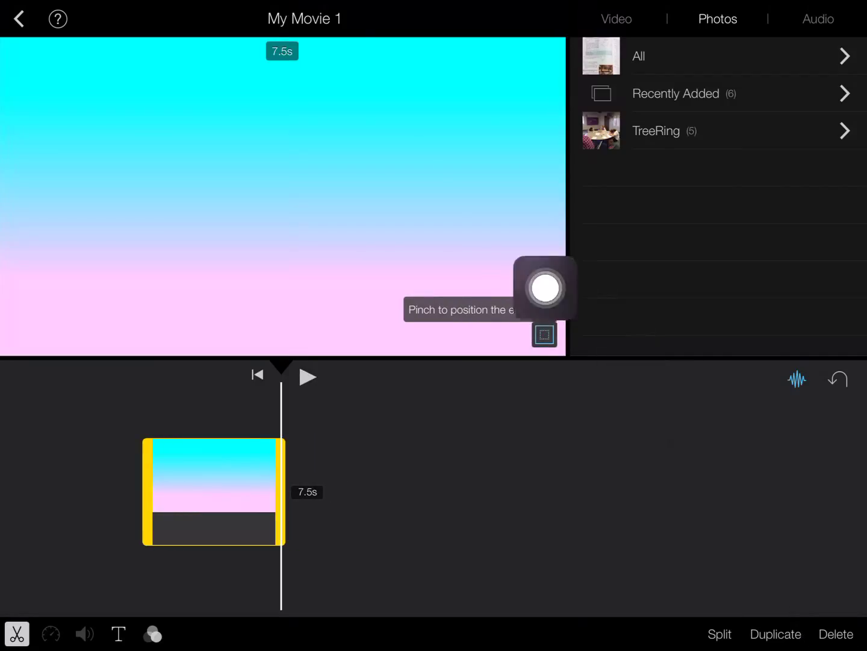
{"action": "left_click", "coordinate": [582, 397]}
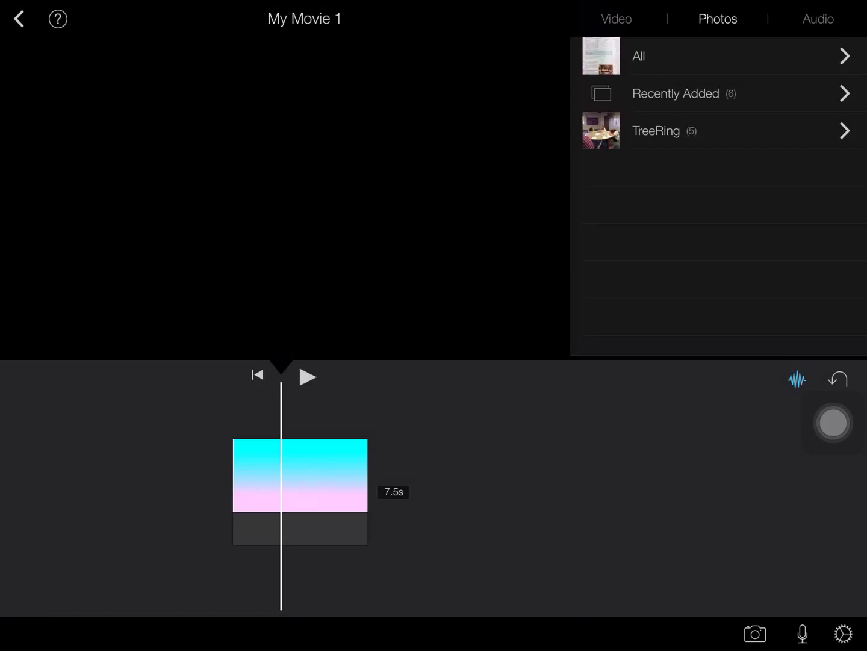
{"action": "left_click", "coordinate": [617, 19]}
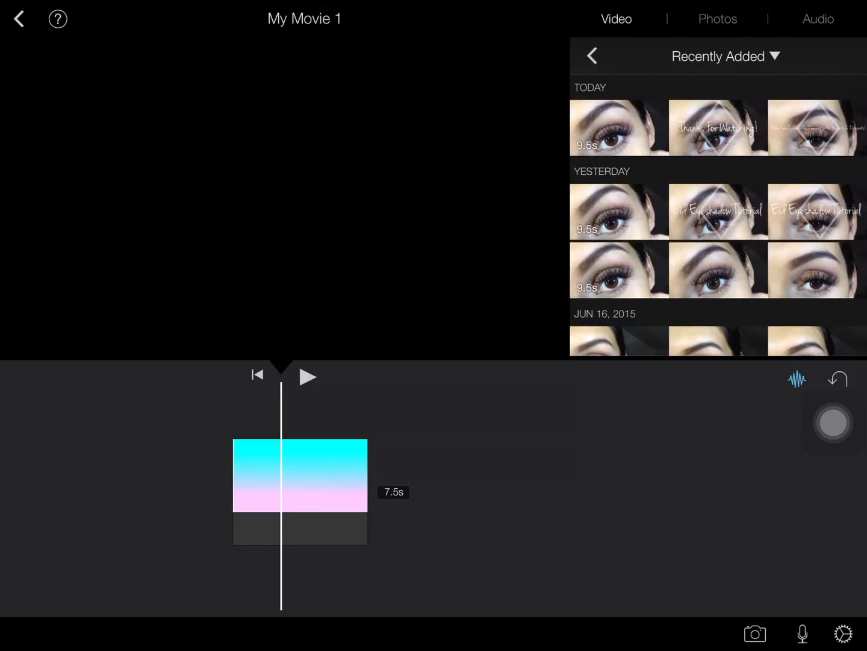
- Add today's first eye-makeup clip as a Picture in Picture overlay above the gradient
{"action": "left_click", "coordinate": [613, 127]}
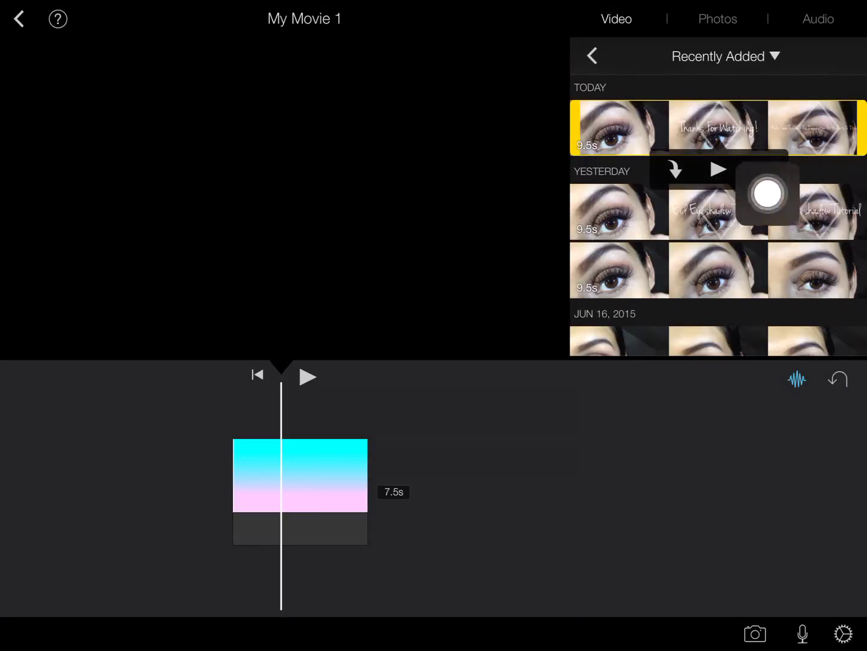
{"action": "mouse_move", "coordinate": [833, 422]}
{"action": "left_mouse_down"}
{"action": "mouse_move", "coordinate": [765, 201]}
{"action": "mouse_move", "coordinate": [833, 201]}
{"action": "mouse_move", "coordinate": [759, 223]}
{"action": "mouse_move", "coordinate": [729, 201]}
{"action": "mouse_move", "coordinate": [727, 212]}
{"action": "mouse_move", "coordinate": [770, 207]}
{"action": "mouse_move", "coordinate": [776, 219]}
{"action": "mouse_move", "coordinate": [774, 203]}
{"action": "left_mouse_up"}
{"action": "left_click", "coordinate": [763, 169]}
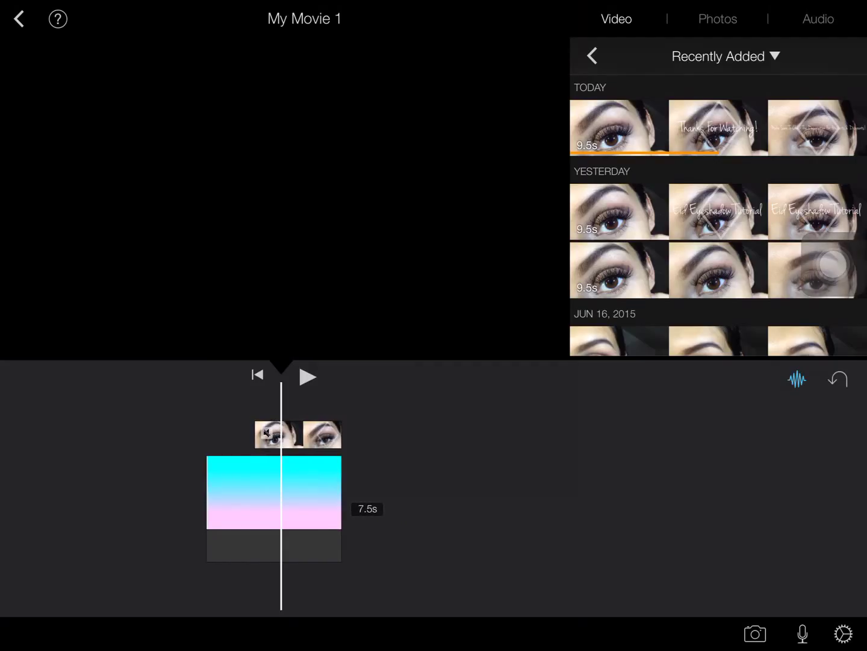
{"action": "left_click", "coordinate": [274, 491]}
{"action": "left_click", "coordinate": [217, 492]}
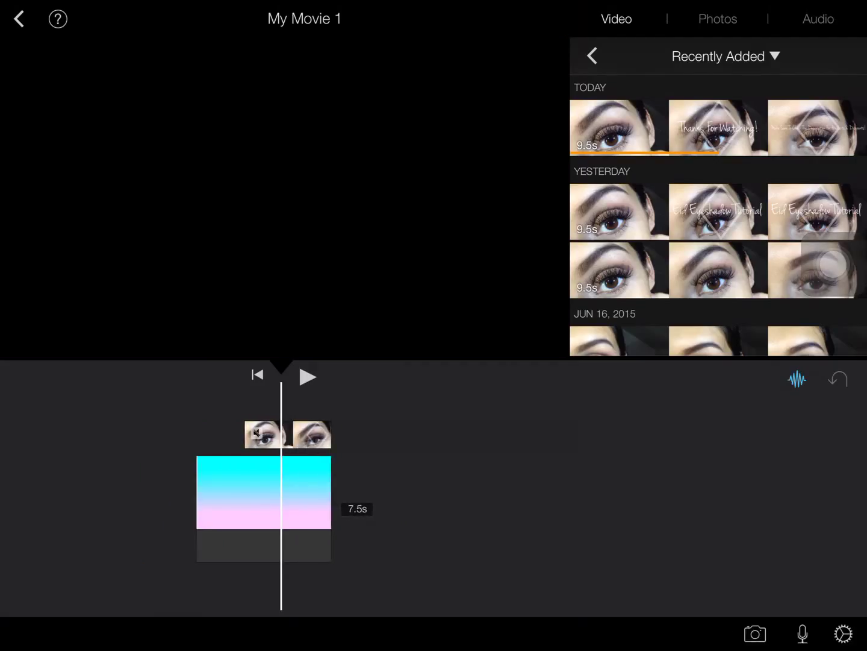
{"action": "left_click", "coordinate": [258, 491]}
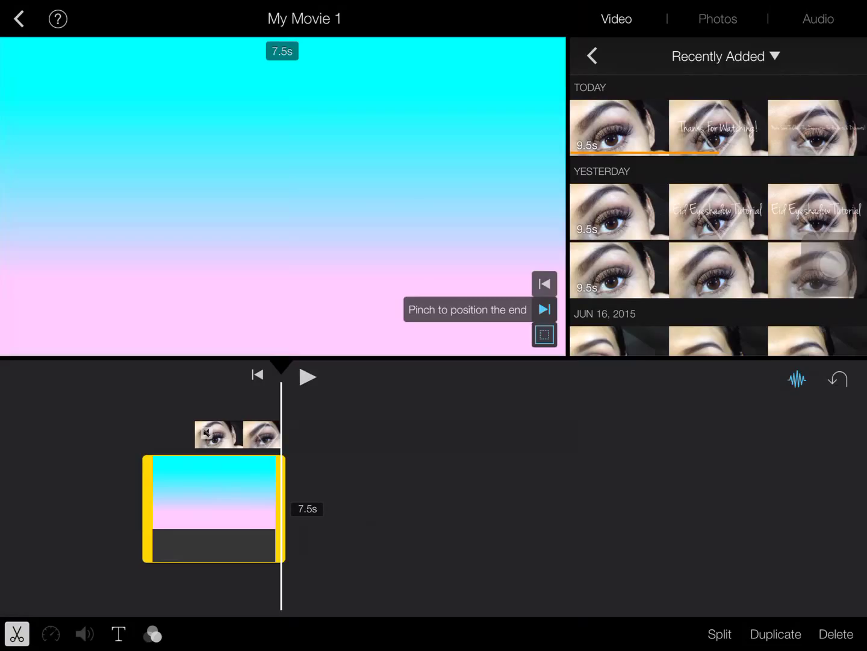
- Scrub the timeline to preview the overlay, then select the inset clip
{"action": "mouse_move", "coordinate": [830, 264]}
{"action": "left_mouse_down"}
{"action": "mouse_move", "coordinate": [614, 261]}
{"action": "mouse_move", "coordinate": [407, 354]}
{"action": "mouse_move", "coordinate": [420, 352]}
{"action": "left_mouse_up"}
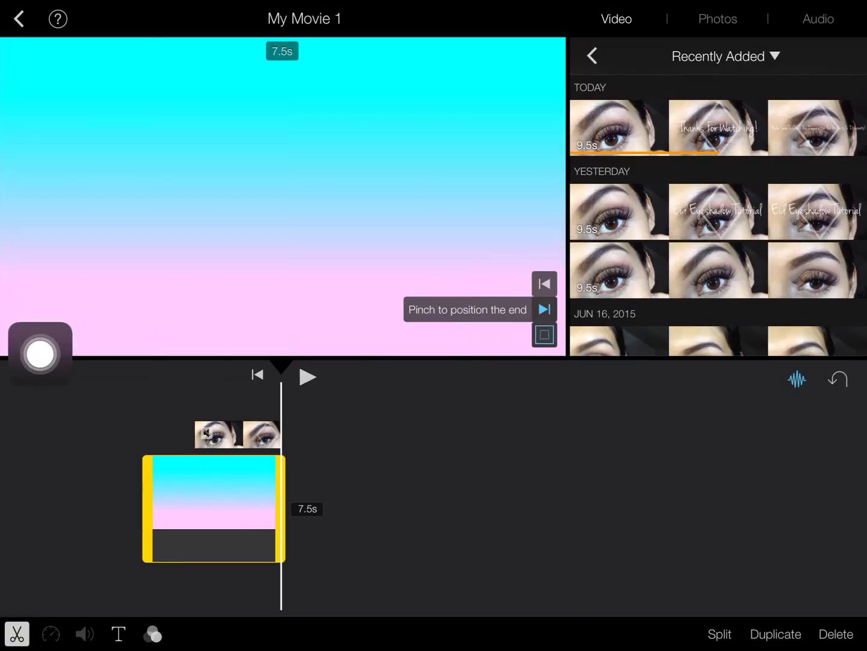
{"action": "left_click_drag", "start_coordinate": [407, 507], "coordinate": [454, 508]}
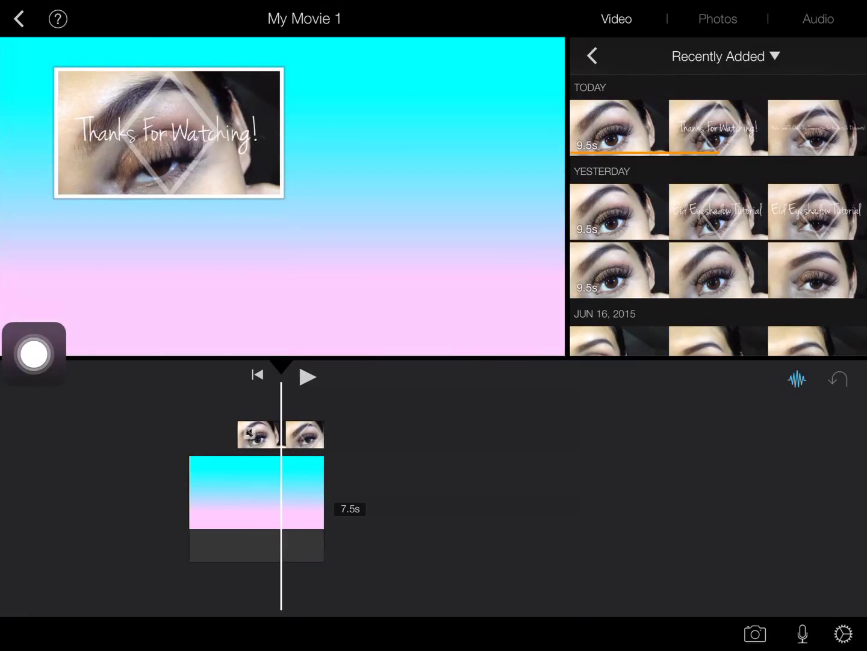
{"action": "mouse_move", "coordinate": [34, 354]}
{"action": "left_mouse_down"}
{"action": "mouse_move", "coordinate": [58, 416]}
{"action": "mouse_move", "coordinate": [178, 441]}
{"action": "mouse_move", "coordinate": [173, 460]}
{"action": "left_mouse_up"}
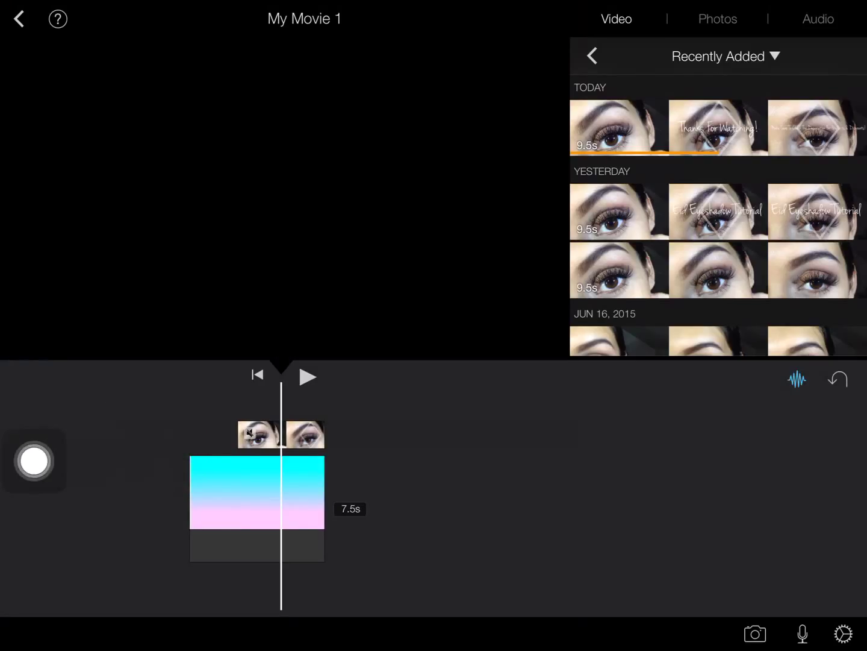
{"action": "left_click_drag", "start_coordinate": [34, 461], "coordinate": [218, 451]}
{"action": "left_click", "coordinate": [292, 435]}
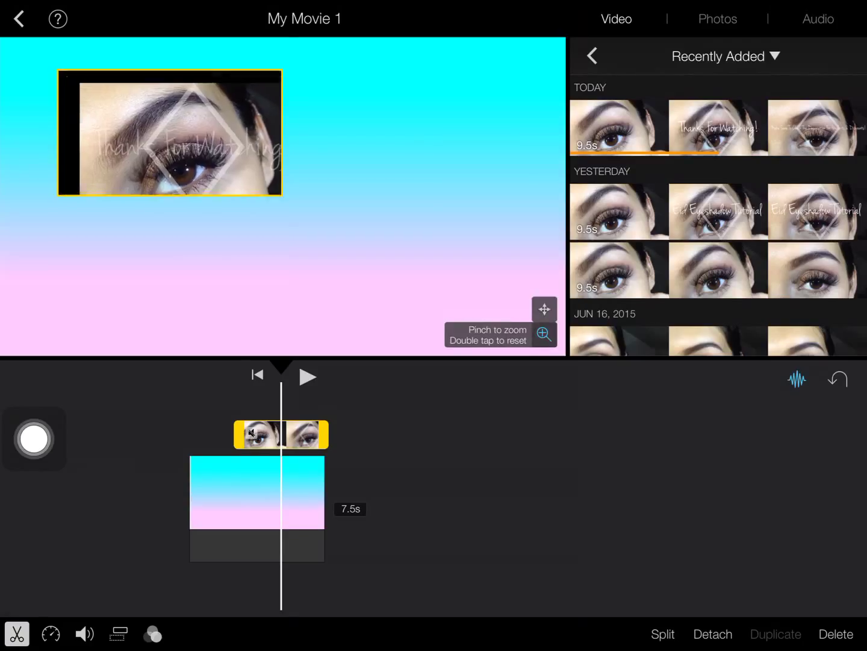
{"action": "left_click", "coordinate": [258, 492]}
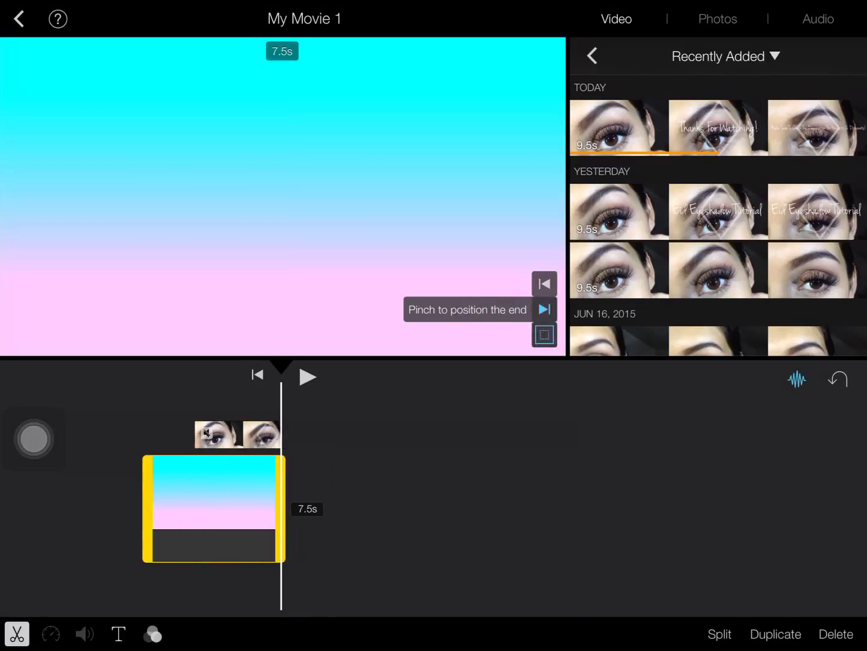
{"action": "left_click", "coordinate": [237, 434]}
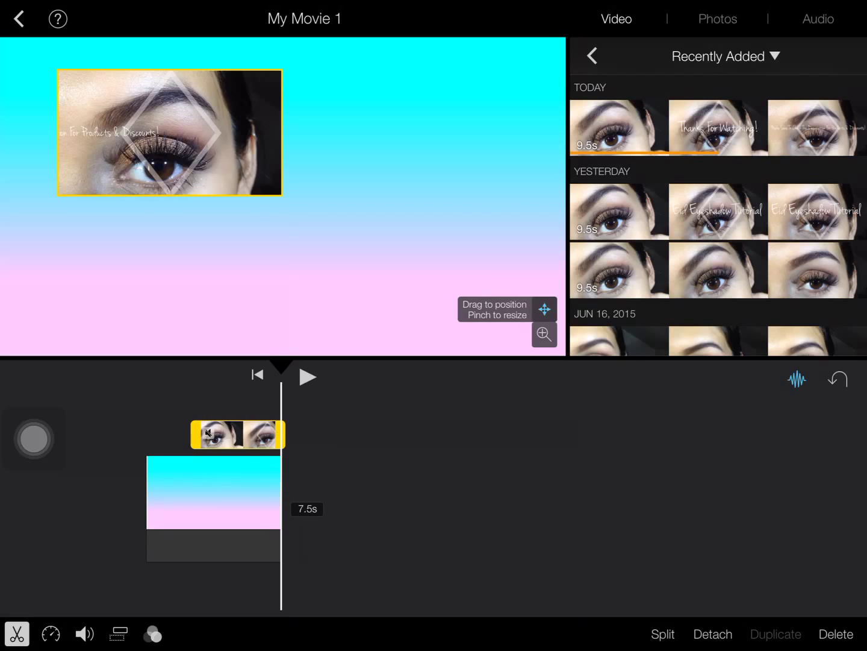
- Drag the inset to the frame centre and enlarge it over the gradient
{"action": "mouse_move", "coordinate": [170, 132]}
{"action": "left_mouse_down"}
{"action": "mouse_move", "coordinate": [185, 159]}
{"action": "mouse_move", "coordinate": [298, 193]}
{"action": "left_mouse_up"}
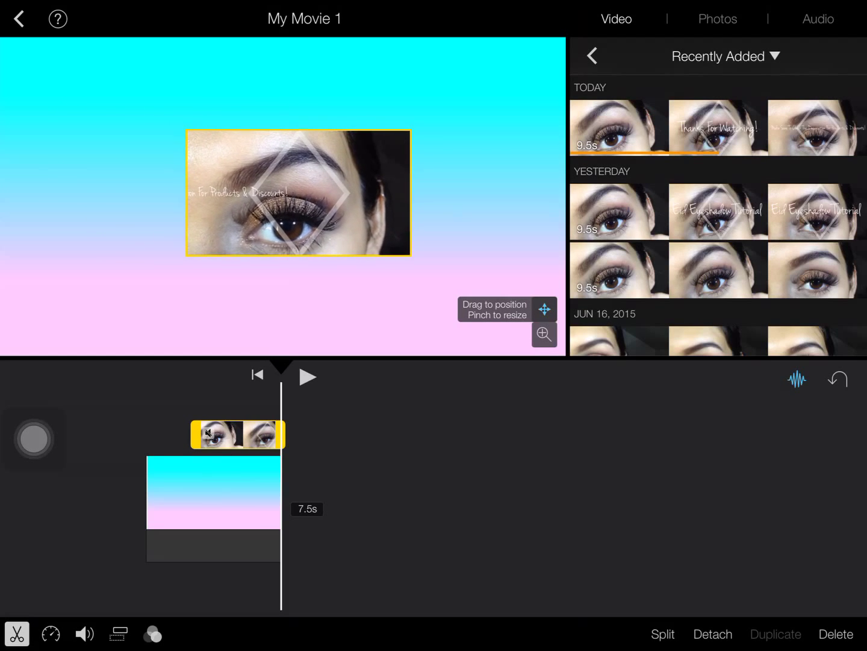
{"action": "scroll", "coordinate": [299, 192], "scroll_direction": "up", "scroll_amount": 3}
{"action": "scroll", "coordinate": [301, 196], "scroll_direction": "up", "scroll_amount": 2}
{"action": "scroll", "coordinate": [294, 194], "scroll_direction": "up", "scroll_amount": 1}
{"action": "scroll", "coordinate": [289, 195], "scroll_direction": "up", "scroll_amount": 2}
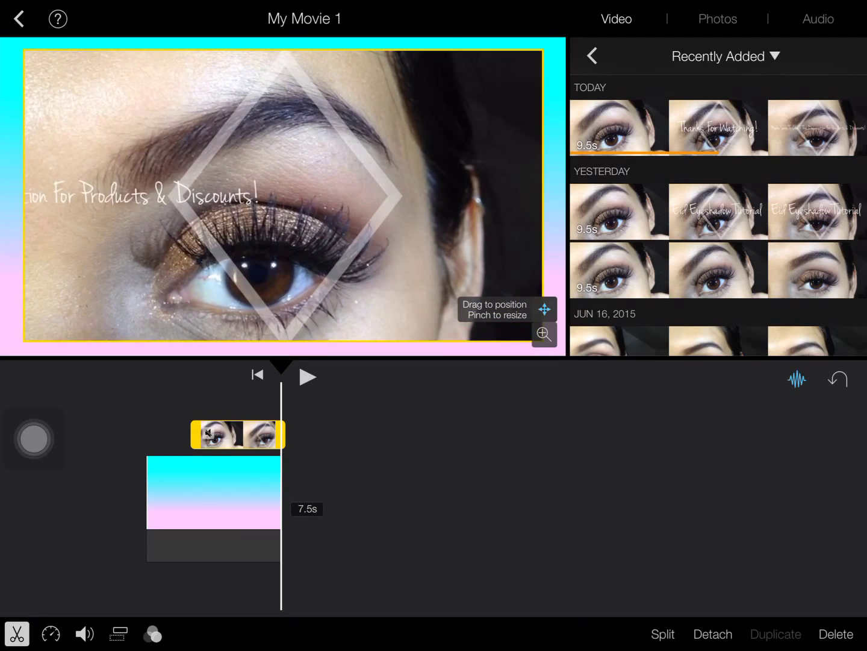
{"action": "left_click_drag", "start_coordinate": [288, 195], "coordinate": [284, 196]}
{"action": "left_click", "coordinate": [543, 333]}
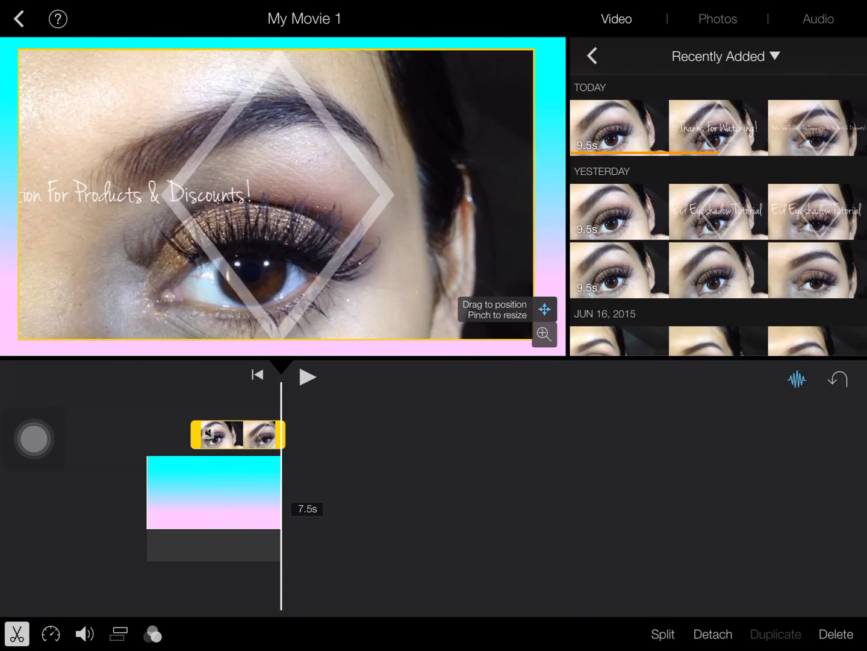
{"action": "left_click", "coordinate": [542, 508]}
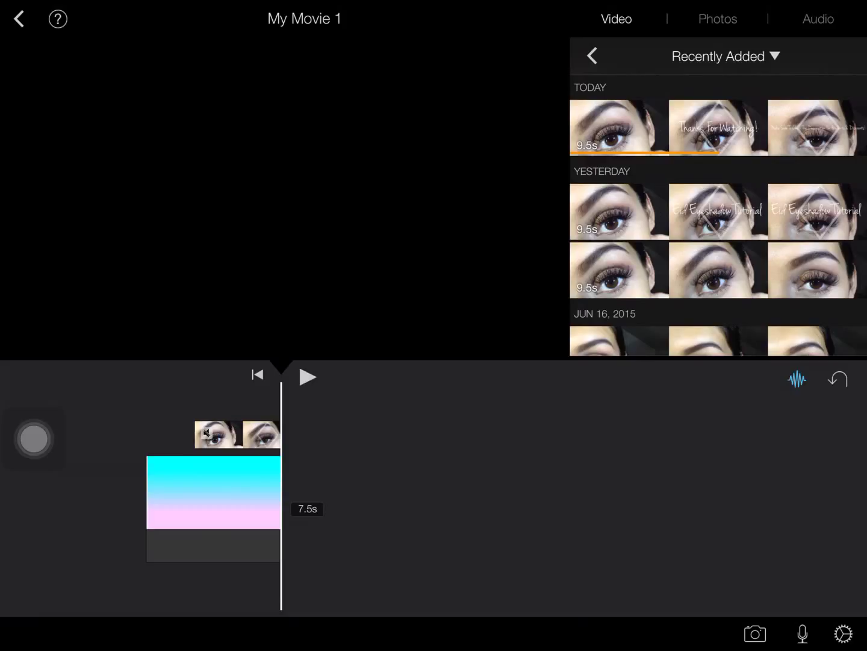
- Reselect the overlay and toggle its picture zoom control, then deselect it
{"action": "left_click", "coordinate": [237, 434]}
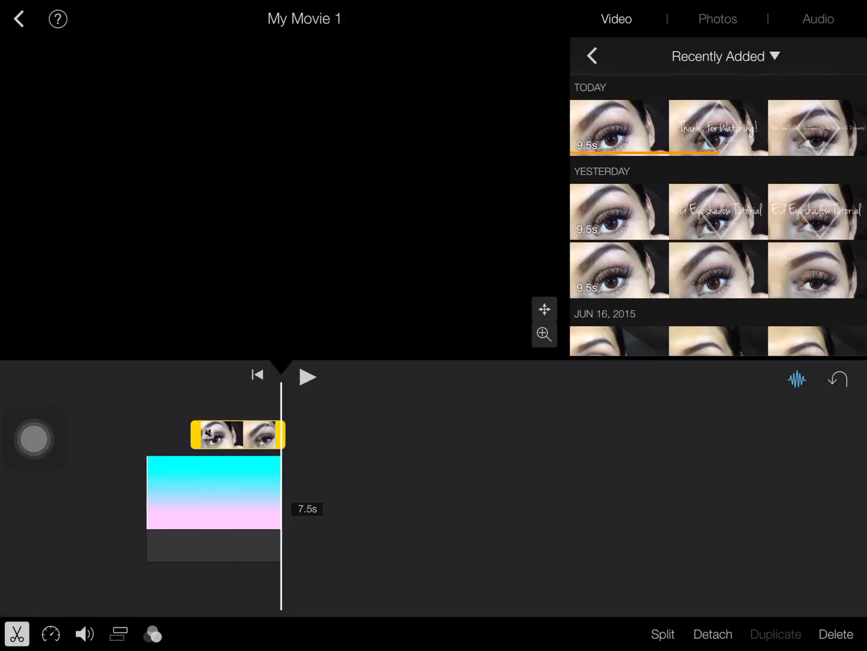
{"action": "left_click", "coordinate": [544, 332]}
{"action": "key", "text": "Escape"}
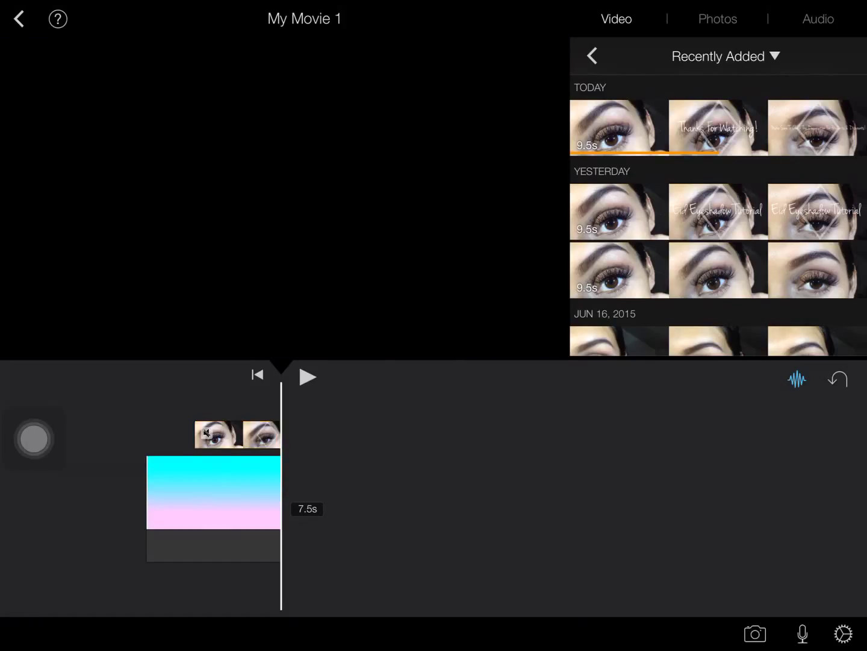
{"action": "left_click", "coordinate": [238, 434]}
{"action": "left_click", "coordinate": [545, 333]}
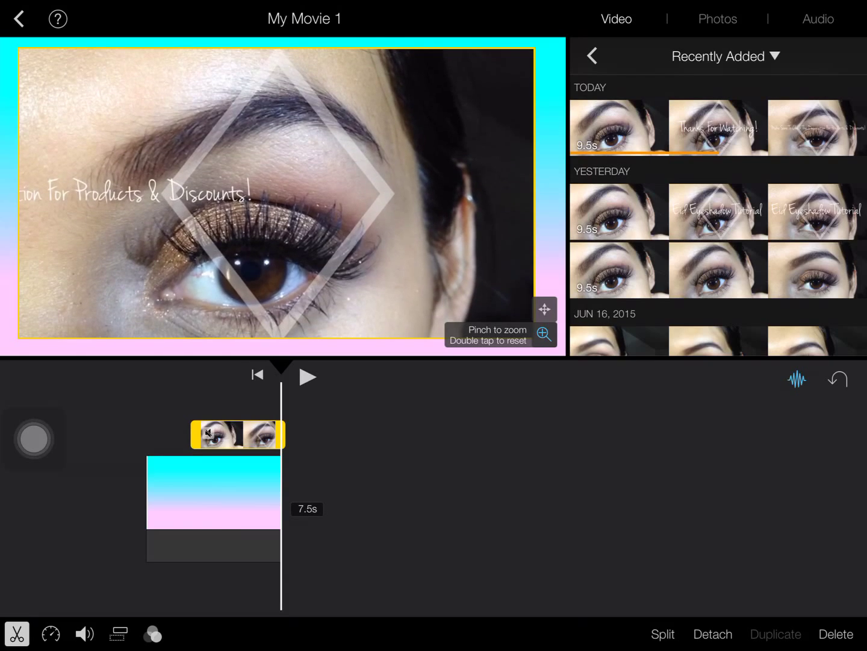
{"action": "left_click", "coordinate": [474, 515]}
{"action": "scroll", "coordinate": [434, 488], "scroll_direction": "left", "scroll_amount": 3}
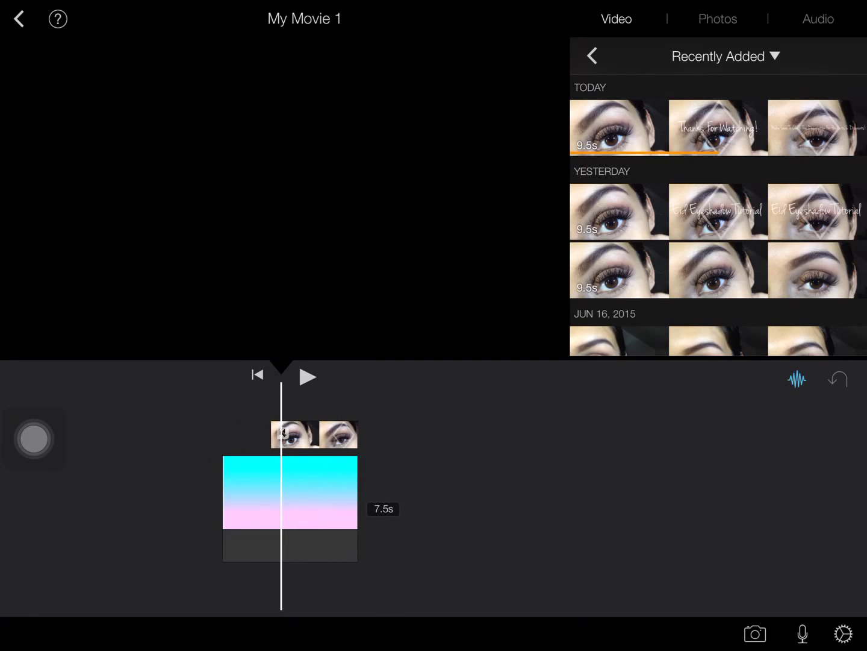
- Trim the gradient clip from 7.5 s to 4.9 s and play the movie
{"action": "left_click", "coordinate": [345, 433]}
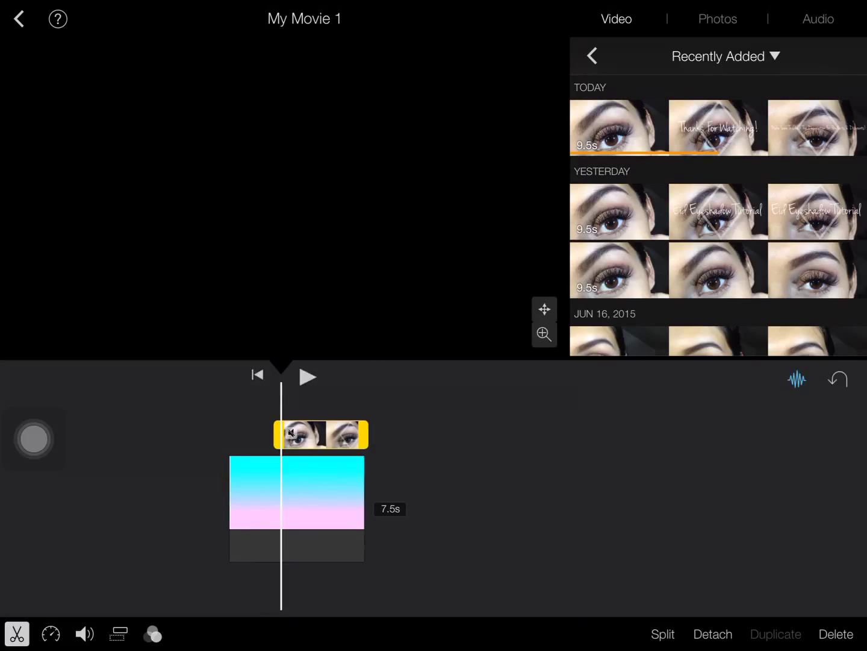
{"action": "scroll", "coordinate": [434, 488], "scroll_direction": "right", "scroll_amount": 3}
{"action": "scroll", "coordinate": [434, 488], "scroll_direction": "right", "scroll_amount": 2}
{"action": "left_click", "coordinate": [216, 495]}
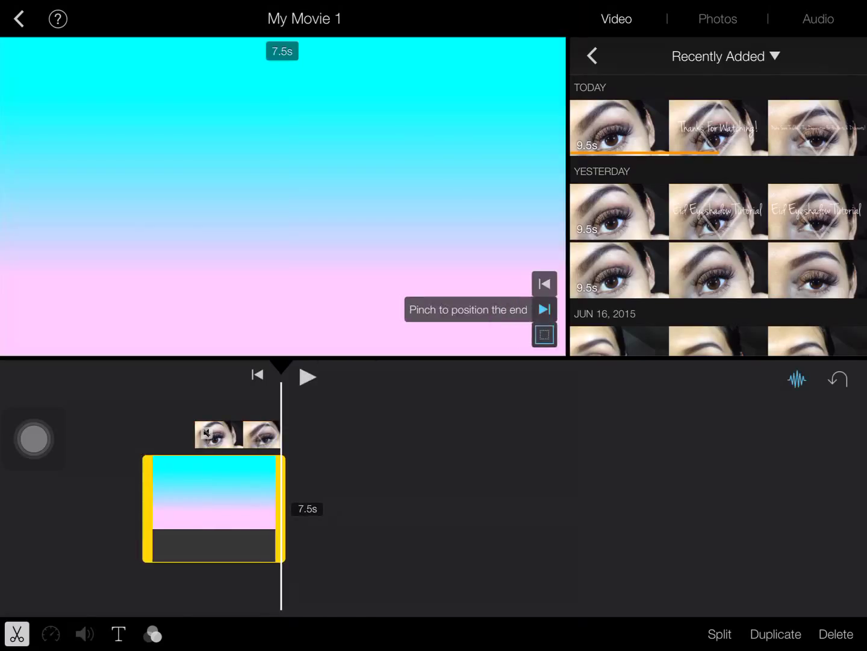
{"action": "left_click_drag", "start_coordinate": [146, 509], "coordinate": [195, 508]}
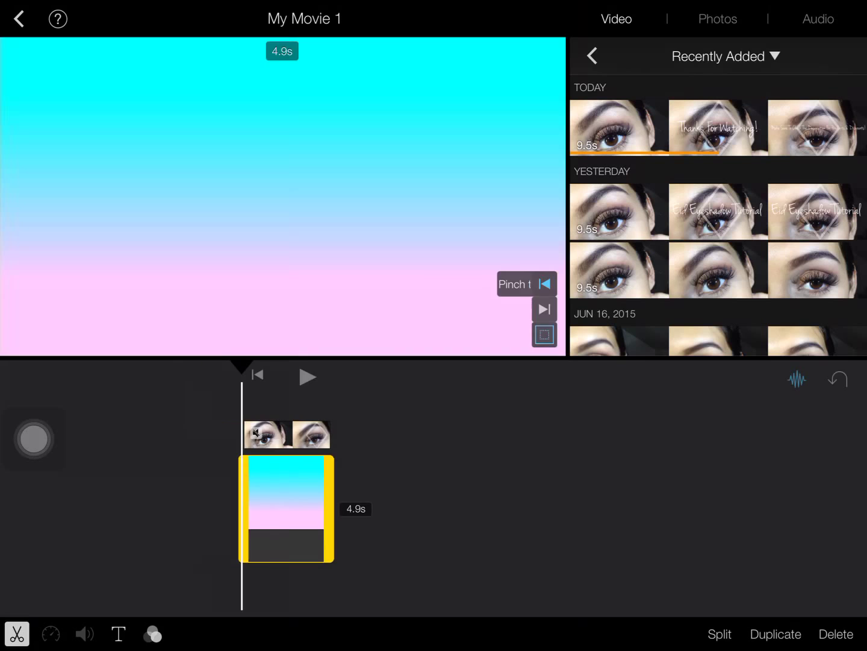
{"action": "key", "text": "space"}
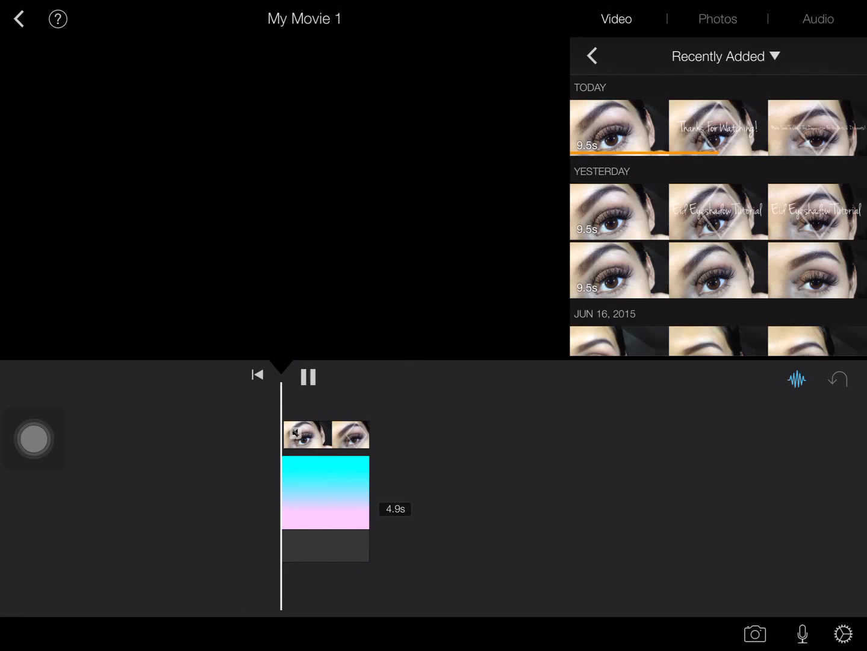
{"action": "mouse_move", "coordinate": [34, 439]}
{"action": "left_mouse_down"}
{"action": "mouse_move", "coordinate": [231, 505]}
{"action": "mouse_move", "coordinate": [316, 405]}
{"action": "mouse_move", "coordinate": [419, 330]}
{"action": "mouse_move", "coordinate": [478, 300]}
{"action": "mouse_move", "coordinate": [468, 223]}
{"action": "mouse_move", "coordinate": [316, 253]}
{"action": "mouse_move", "coordinate": [335, 306]}
{"action": "mouse_move", "coordinate": [413, 302]}
{"action": "mouse_move", "coordinate": [485, 242]}
{"action": "left_mouse_up"}
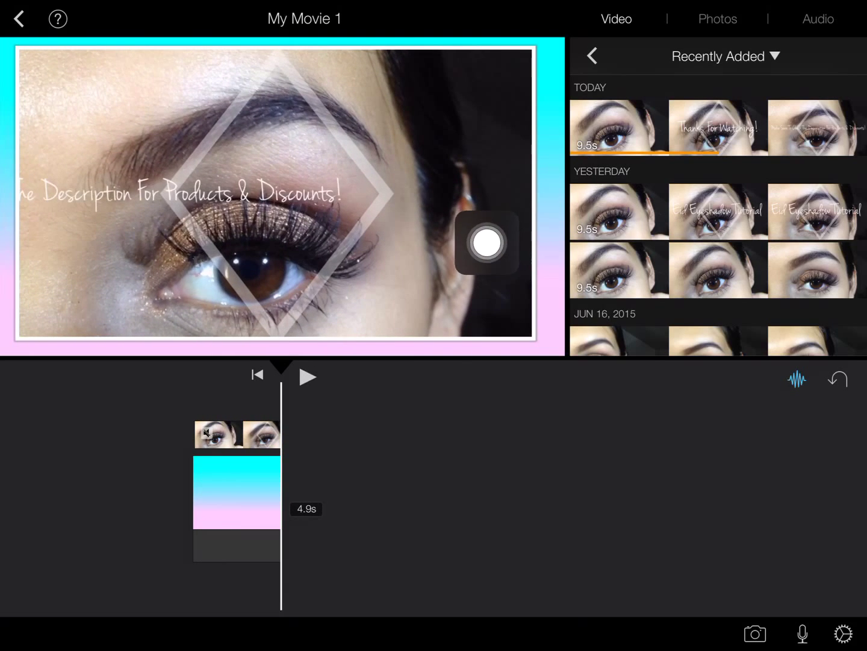
{"action": "mouse_move", "coordinate": [833, 242]}
{"action": "left_mouse_down"}
{"action": "mouse_move", "coordinate": [590, 233]}
{"action": "mouse_move", "coordinate": [280, 262]}
{"action": "mouse_move", "coordinate": [283, 343]}
{"action": "mouse_move", "coordinate": [489, 347]}
{"action": "mouse_move", "coordinate": [565, 224]}
{"action": "mouse_move", "coordinate": [547, 133]}
{"action": "mouse_move", "coordinate": [221, 354]}
{"action": "mouse_move", "coordinate": [362, 413]}
{"action": "mouse_move", "coordinate": [352, 410]}
{"action": "mouse_move", "coordinate": [221, 517]}
{"action": "mouse_move", "coordinate": [232, 509]}
{"action": "mouse_move", "coordinate": [194, 479]}
{"action": "mouse_move", "coordinate": [305, 429]}
{"action": "mouse_move", "coordinate": [370, 426]}
{"action": "mouse_move", "coordinate": [327, 465]}
{"action": "mouse_move", "coordinate": [151, 565]}
{"action": "left_mouse_up"}
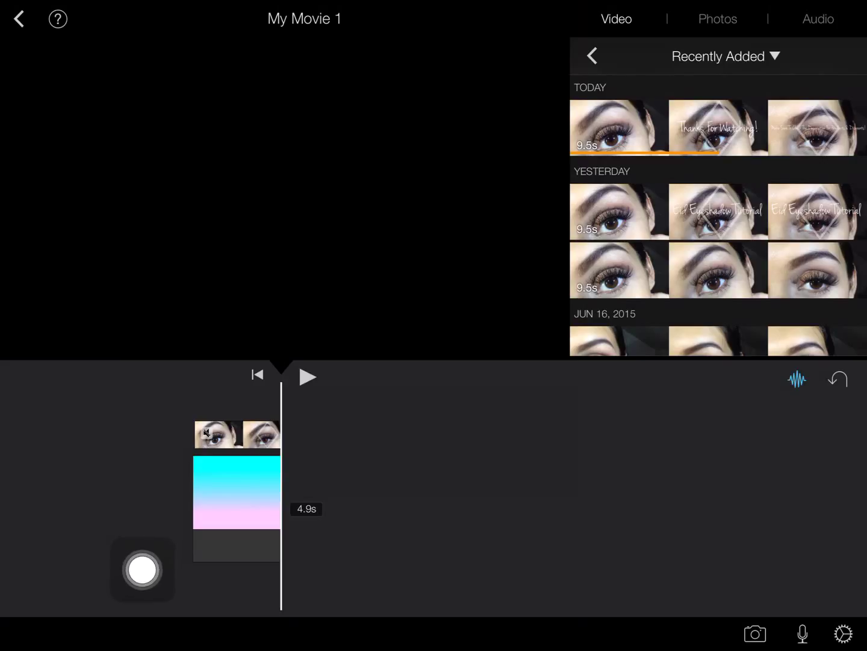
- Leave iMovie for the home screen and open the Shou screen recorder
{"action": "left_click_drag", "start_coordinate": [137, 570], "coordinate": [34, 570]}
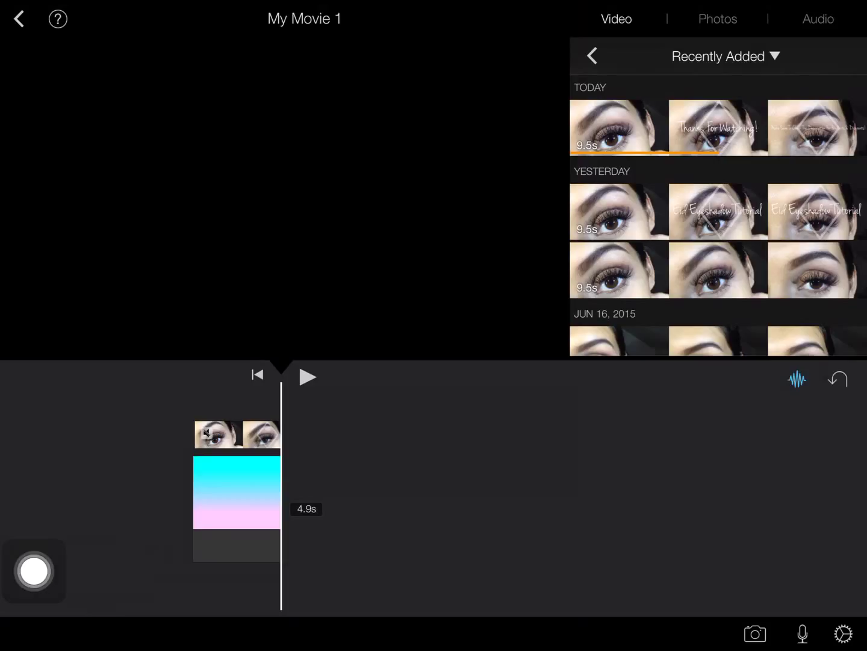
{"action": "mouse_move", "coordinate": [34, 571]}
{"action": "left_mouse_down"}
{"action": "mouse_move", "coordinate": [145, 512]}
{"action": "mouse_move", "coordinate": [223, 494]}
{"action": "mouse_move", "coordinate": [228, 519]}
{"action": "mouse_move", "coordinate": [203, 515]}
{"action": "mouse_move", "coordinate": [240, 519]}
{"action": "left_mouse_up"}
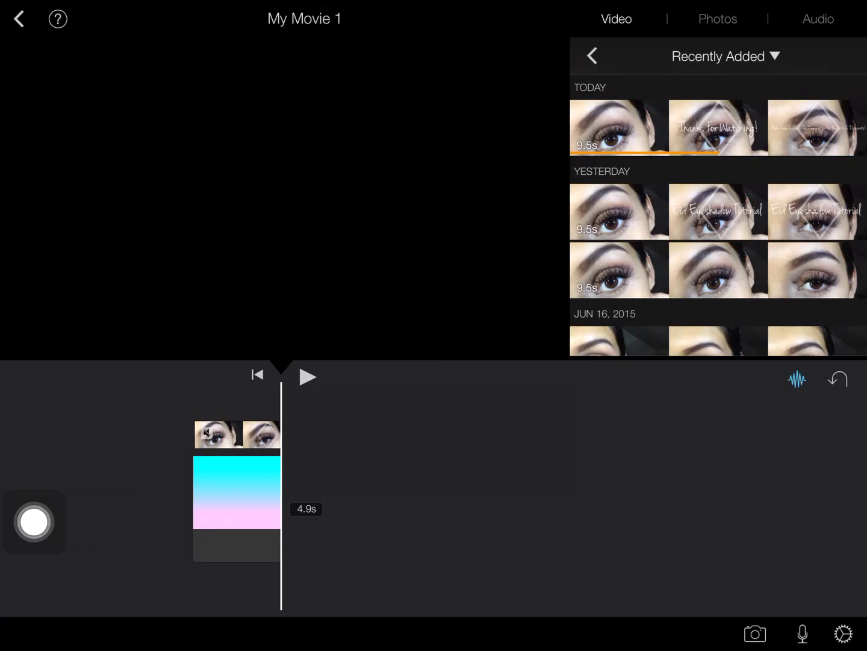
{"action": "key", "text": "super+h"}
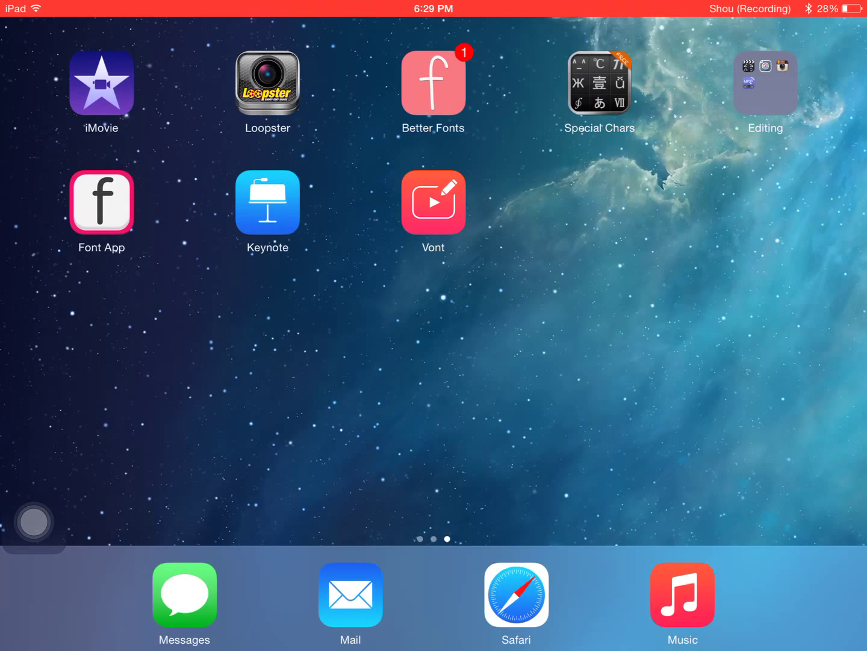
{"action": "left_click_drag", "start_coordinate": [203, 340], "coordinate": [610, 339]}
{"action": "left_click", "coordinate": [101, 440]}
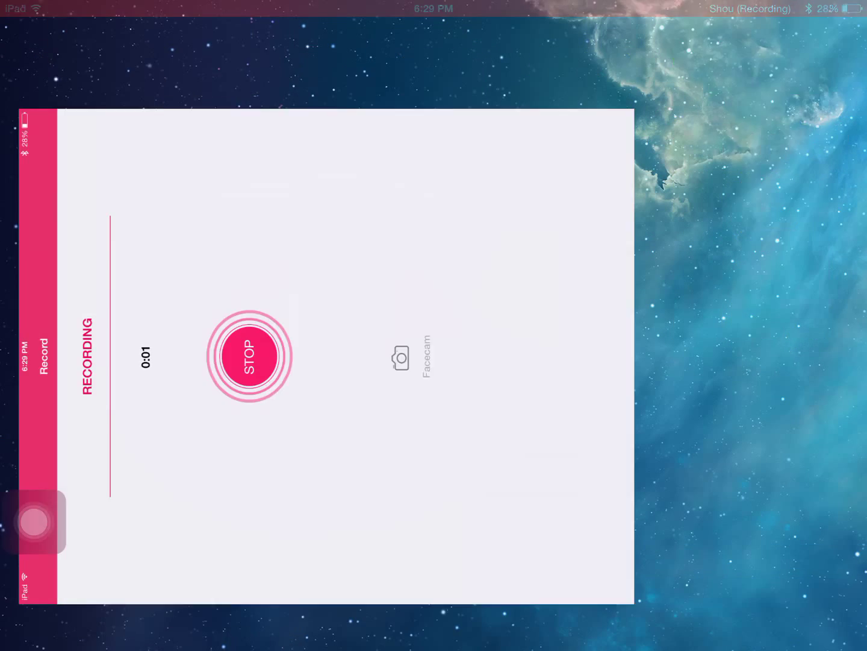